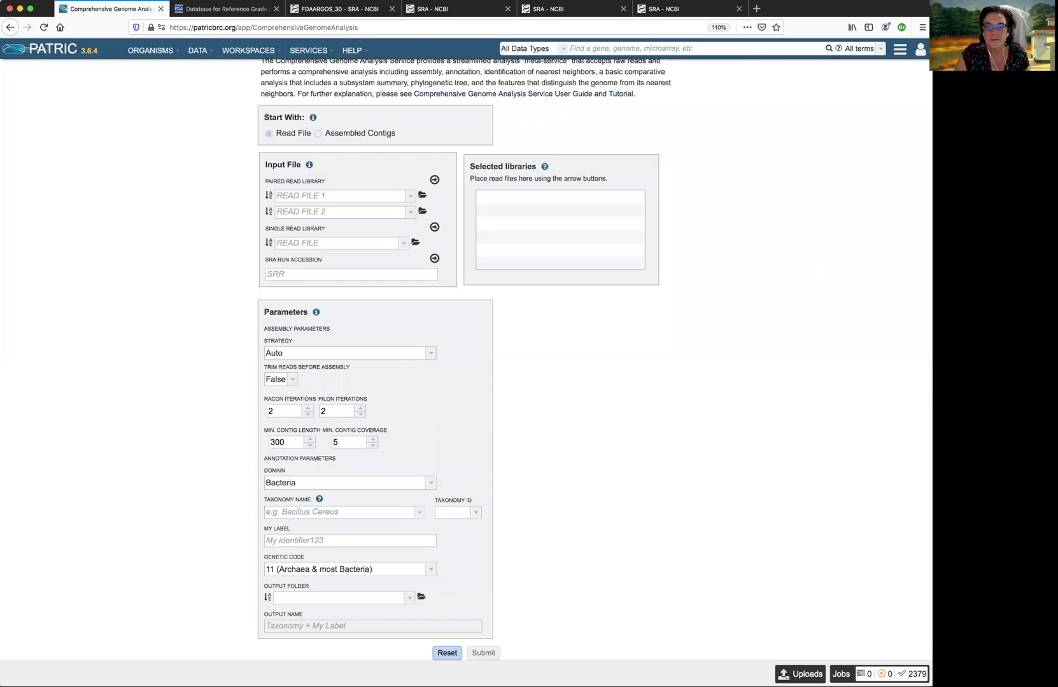
Look through the workspace read files available for the first read library
scroll(838, 330, "up", 2)
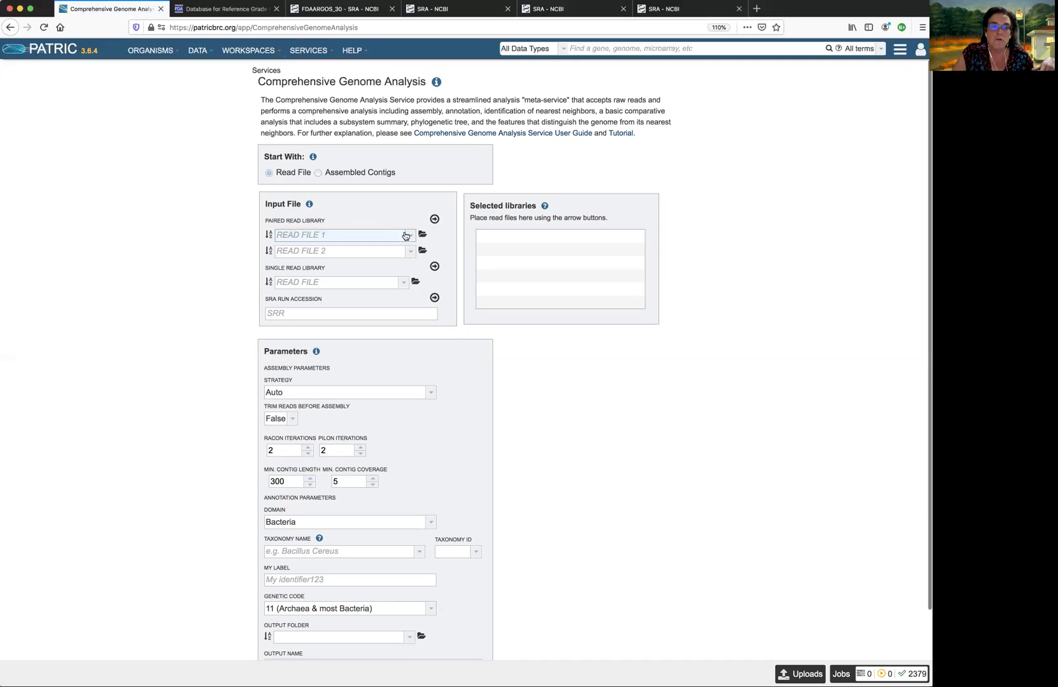
scroll(411, 239, "down", 1)
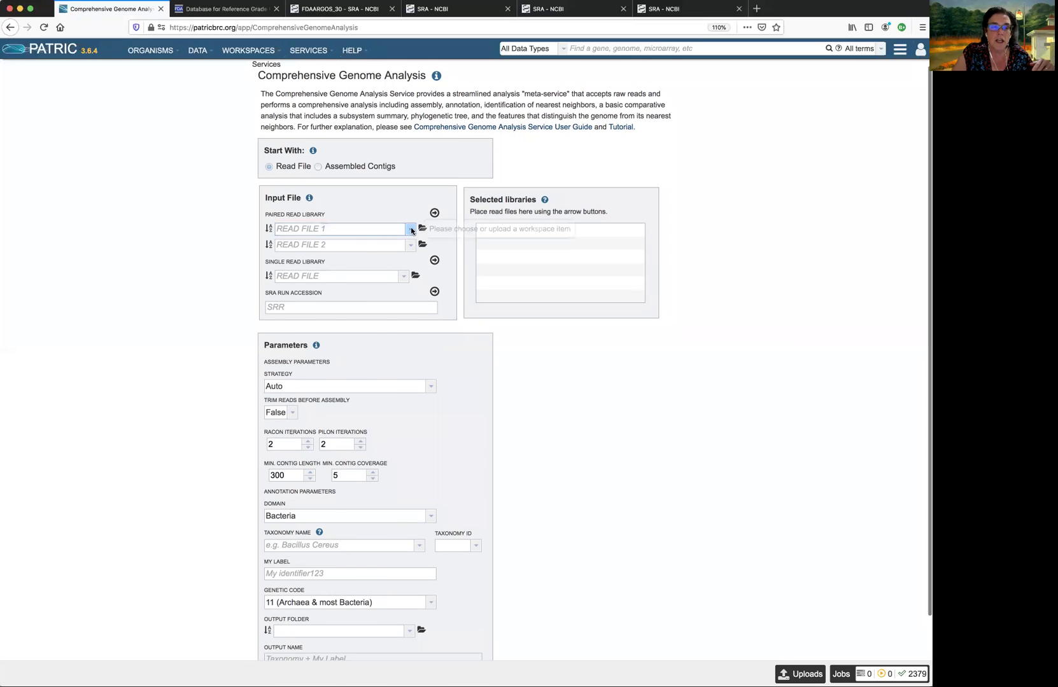
left_click(411, 231)
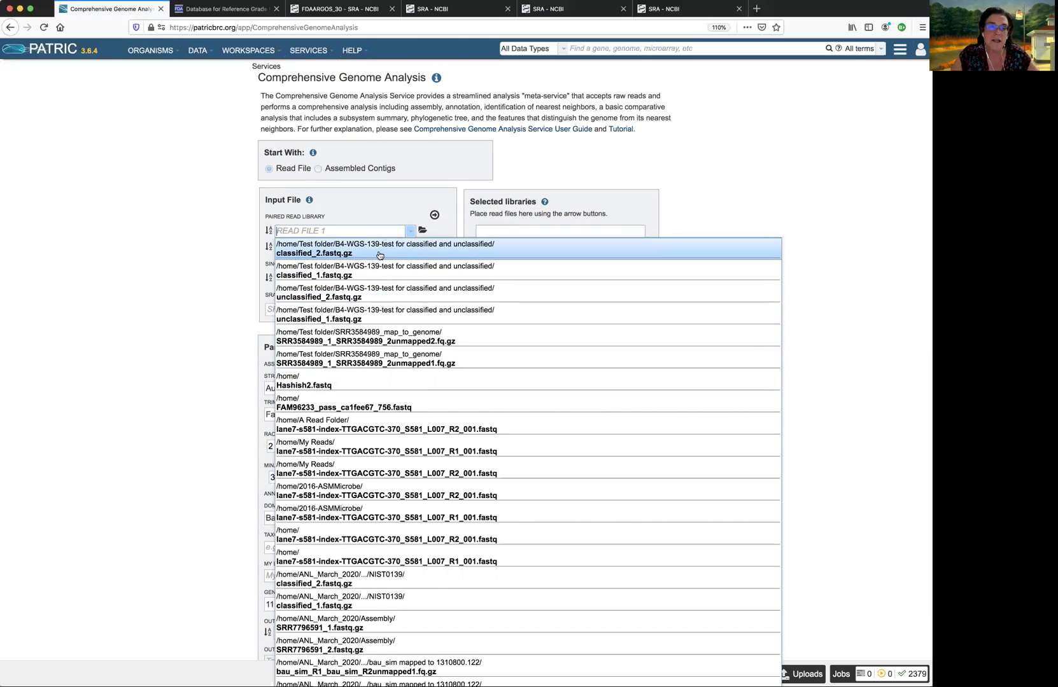
left_click(392, 210)
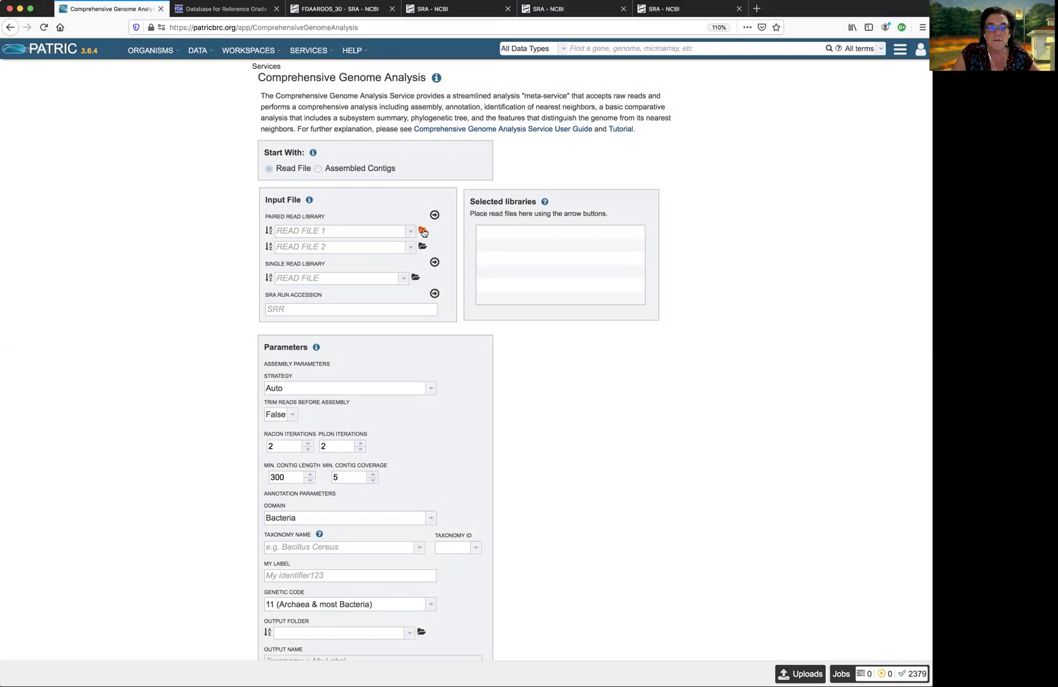
left_click(423, 232)
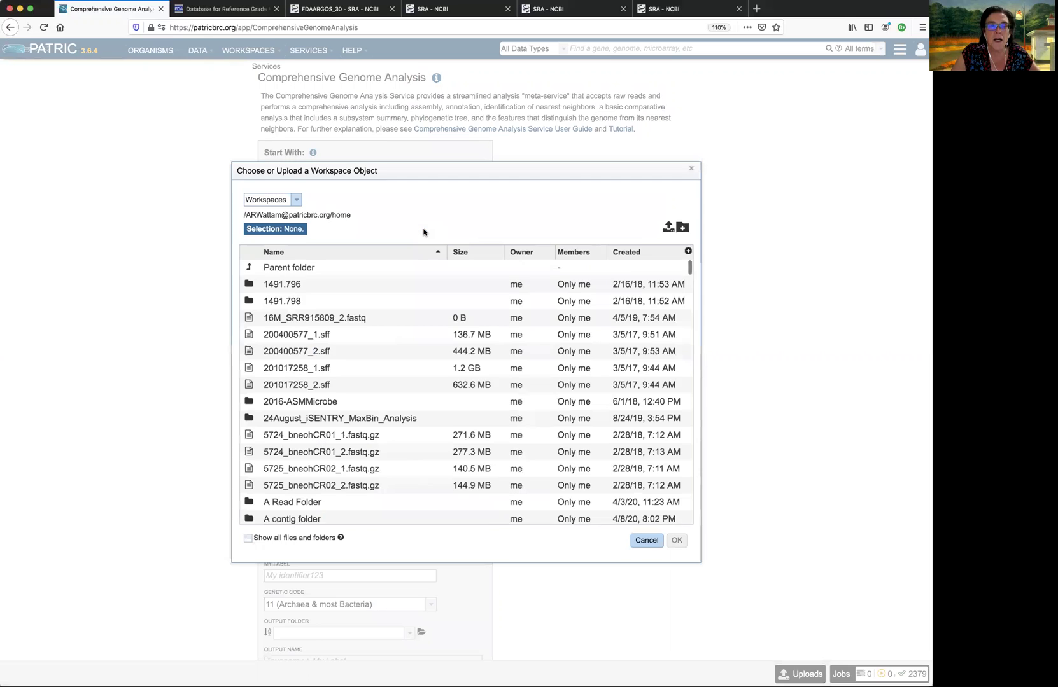
Start uploading a local read file to the workspace, then cancel without choosing one
left_click(667, 228)
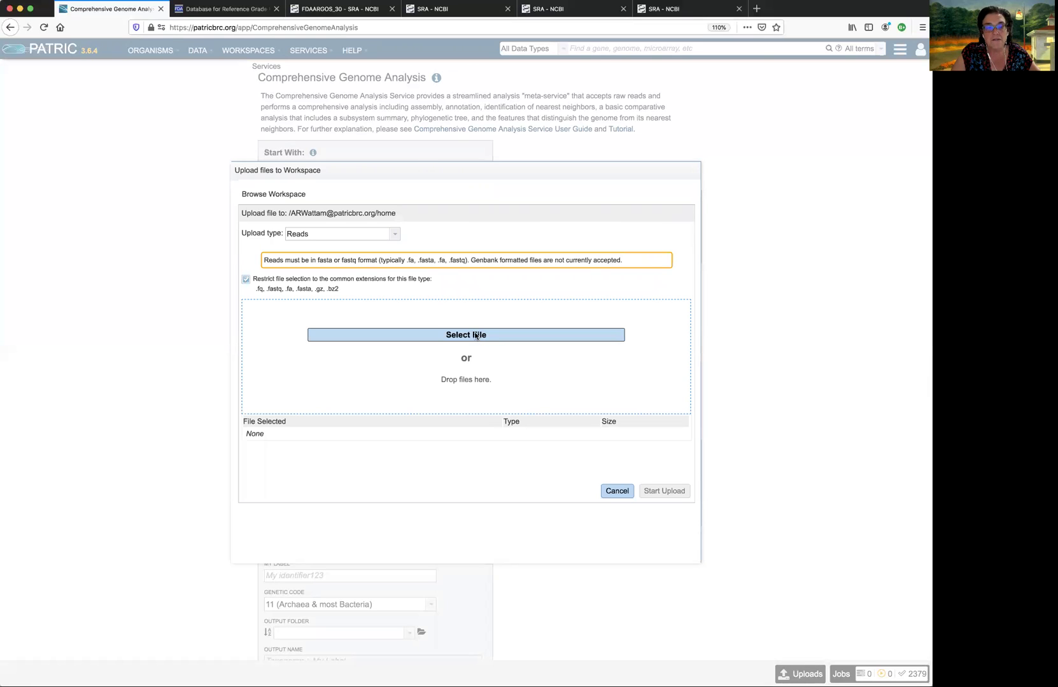
left_click(474, 333)
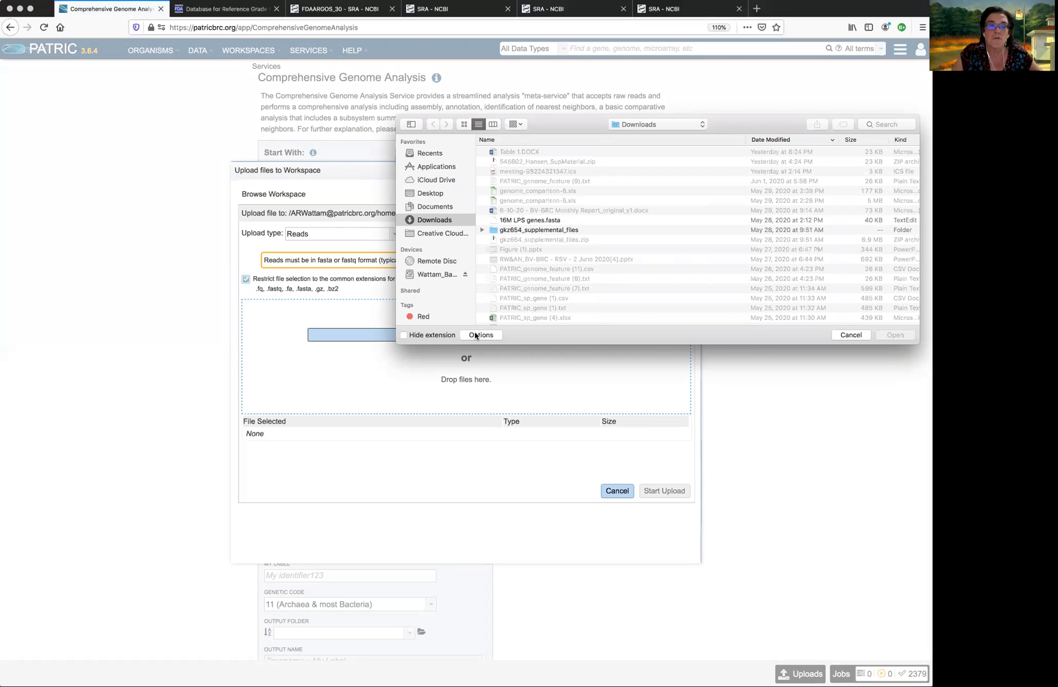
left_click(852, 335)
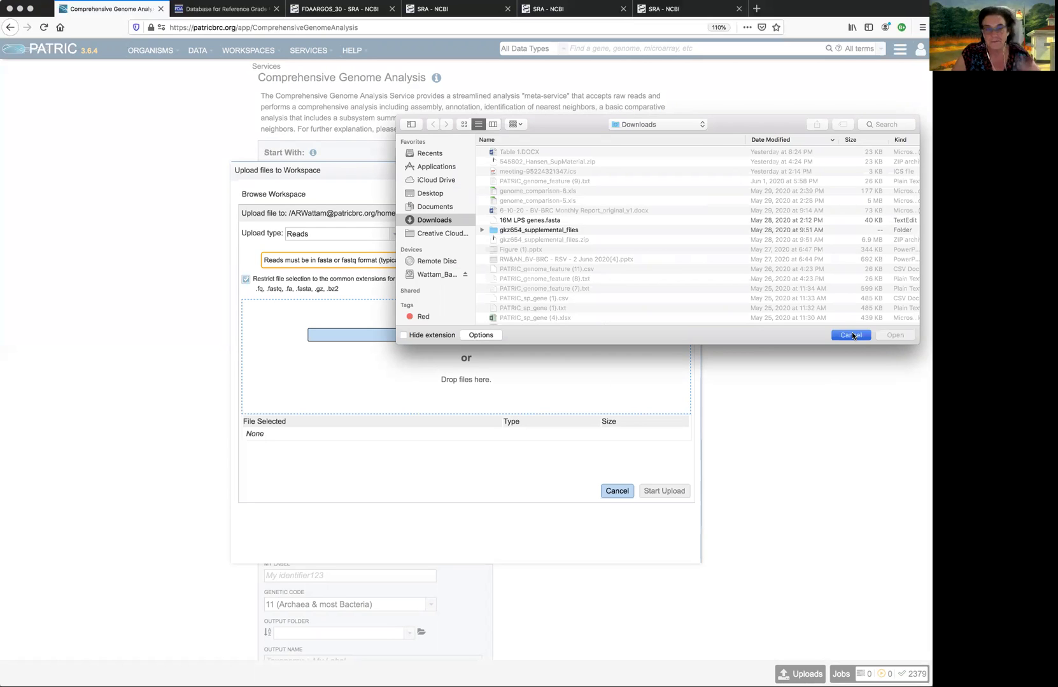
left_click(617, 491)
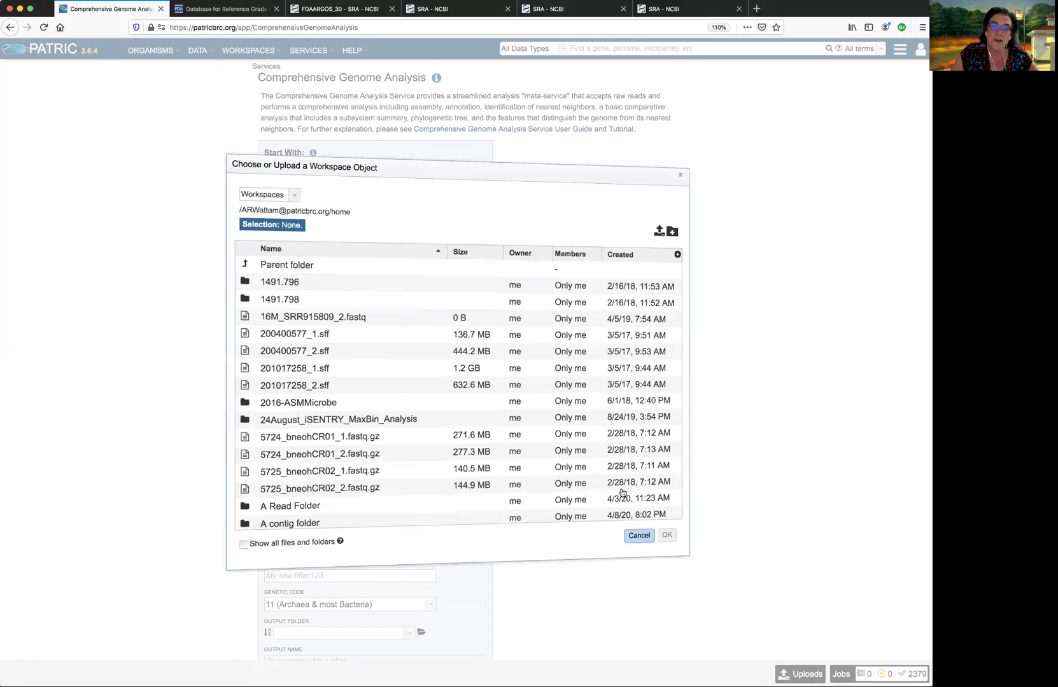
left_click(645, 540)
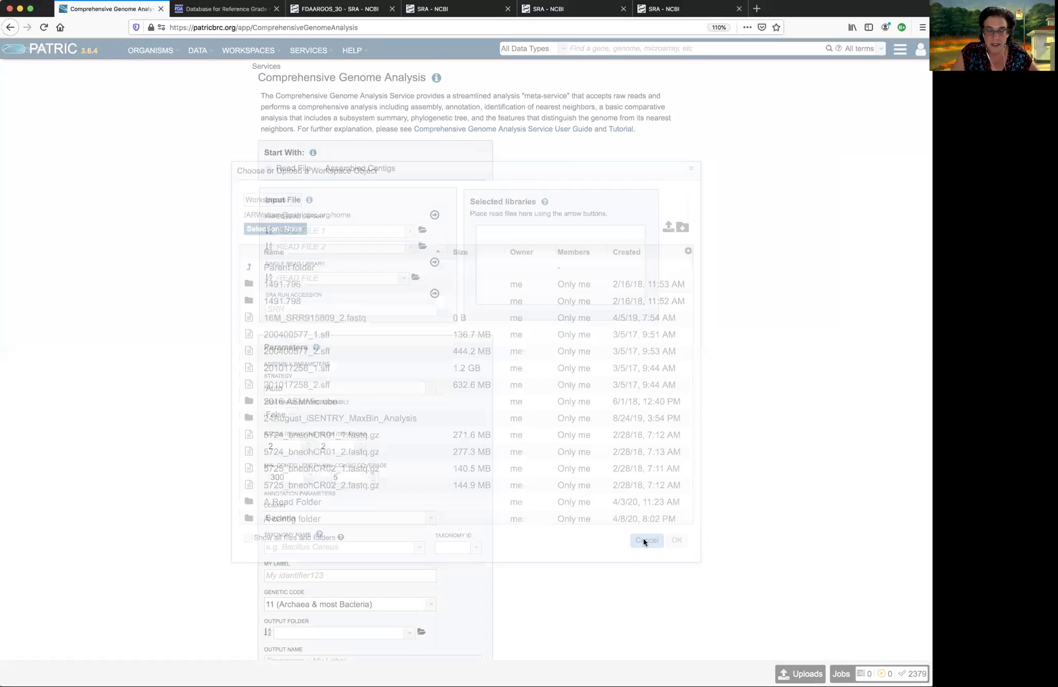
Start an SRA run accession entry, then review the FDA-ARGOS page and FDAARGOS_30 SRA results
left_click(293, 310)
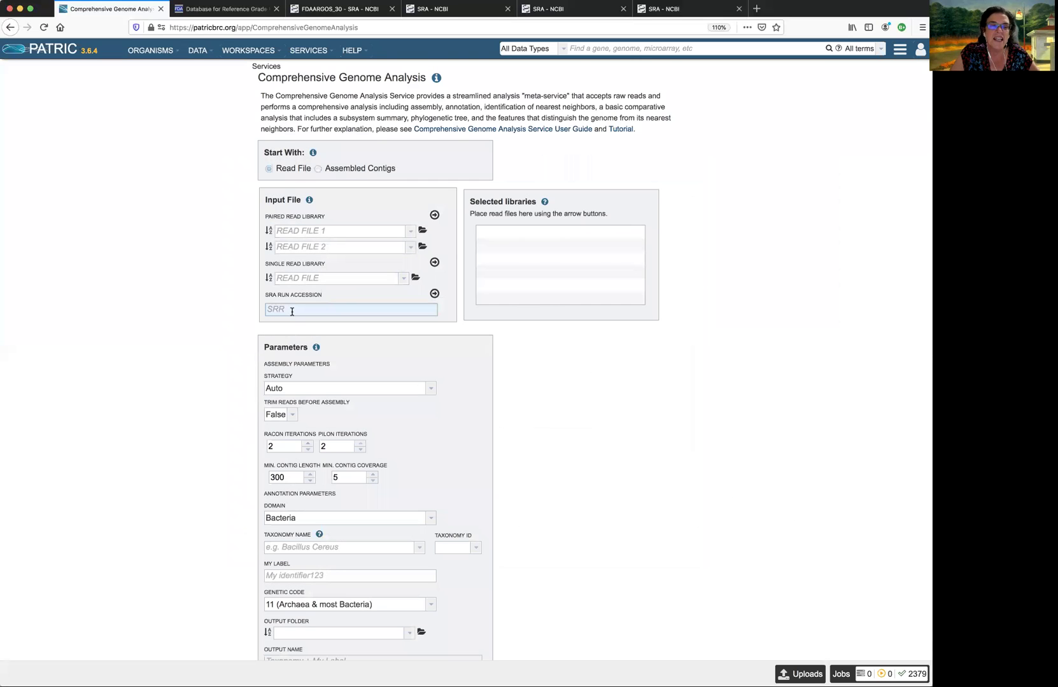
left_click(237, 11)
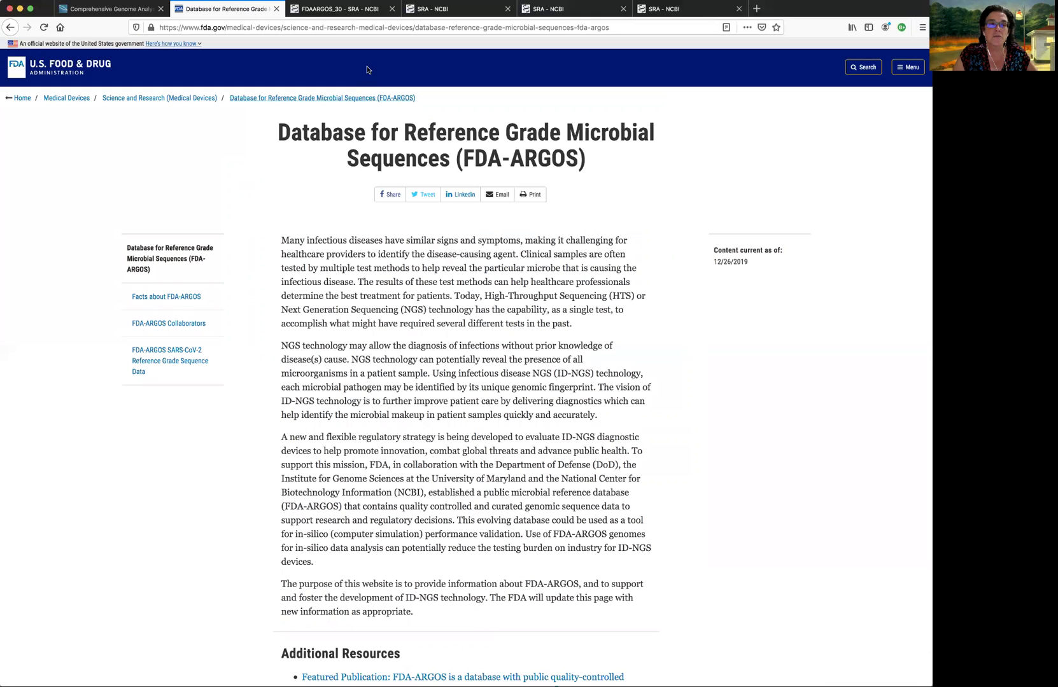
left_click(344, 12)
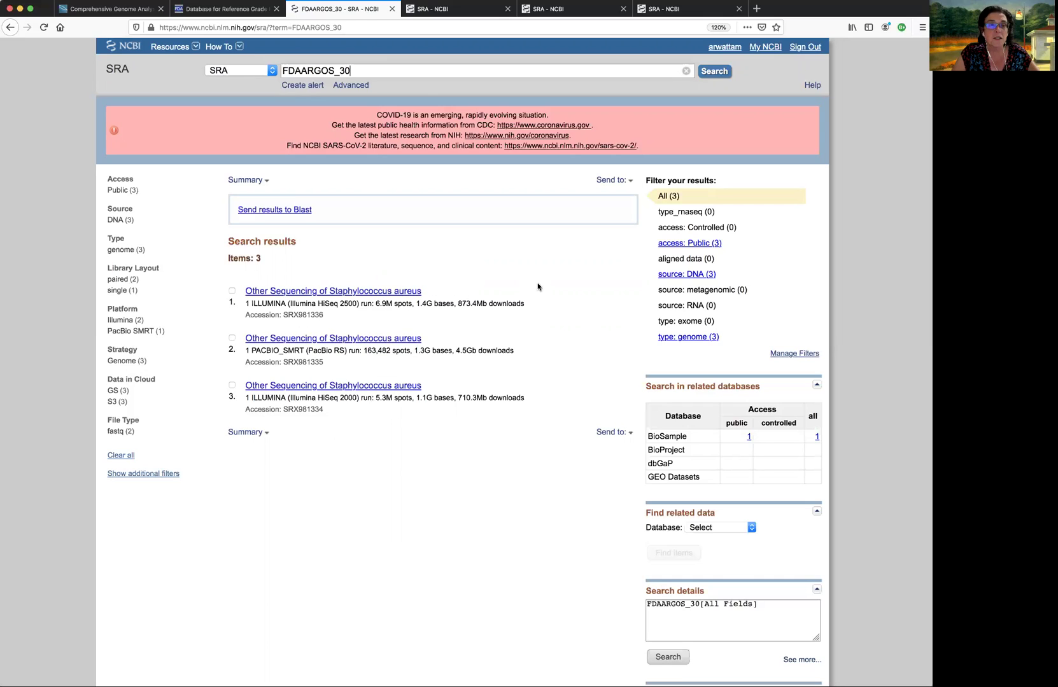
On the PacBio record SRX981335, select the run accession SRR1955831 for copying
left_click(453, 10)
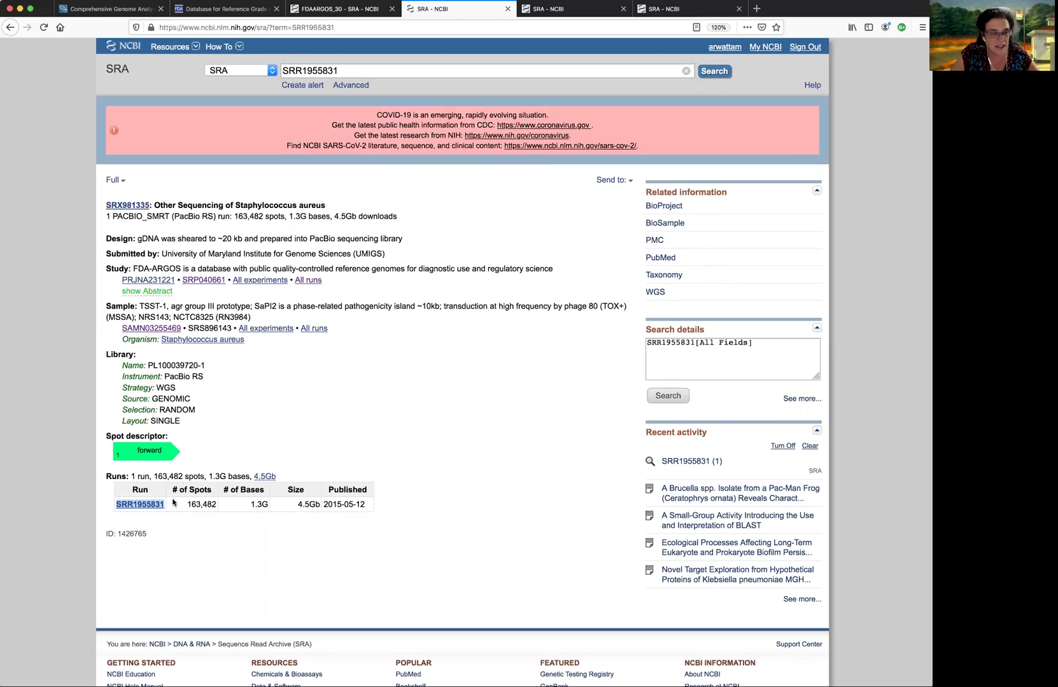
left_click(319, 406)
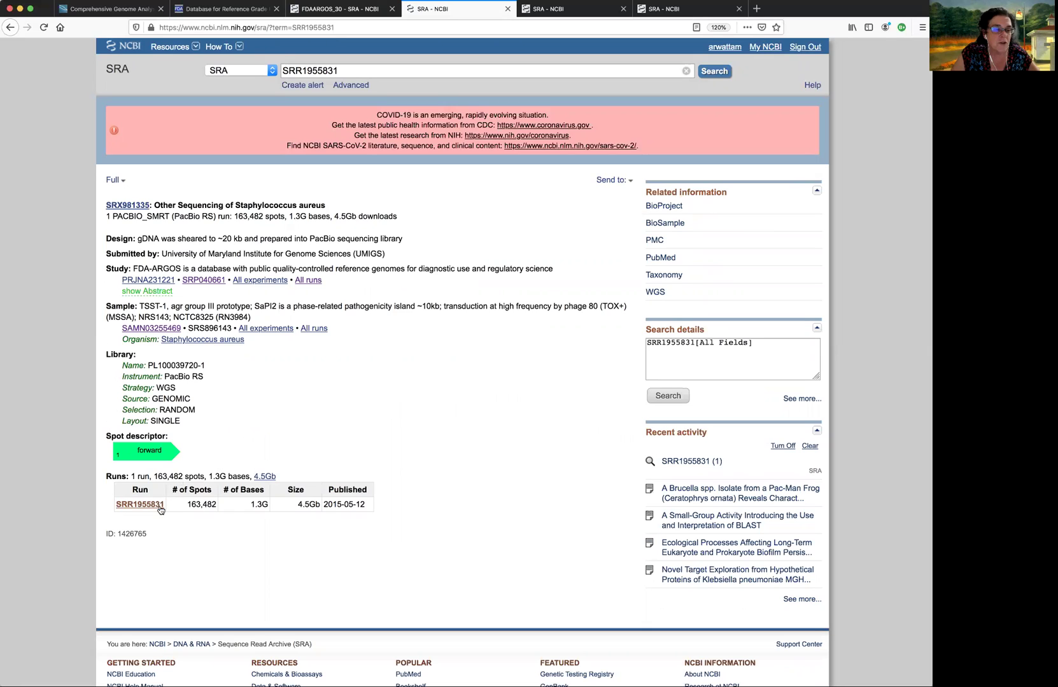
left_click_drag(163, 507, 113, 508)
key("super+c")
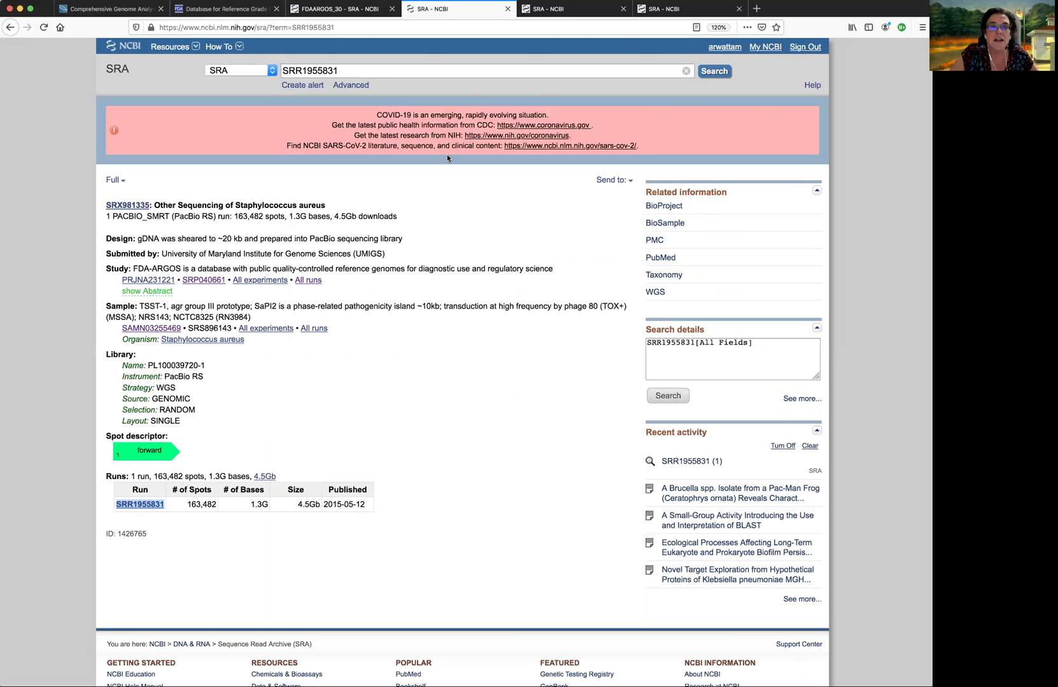
Paste SRR1955831 into the SRA Run Accession field and add it to Selected libraries
left_click(103, 10)
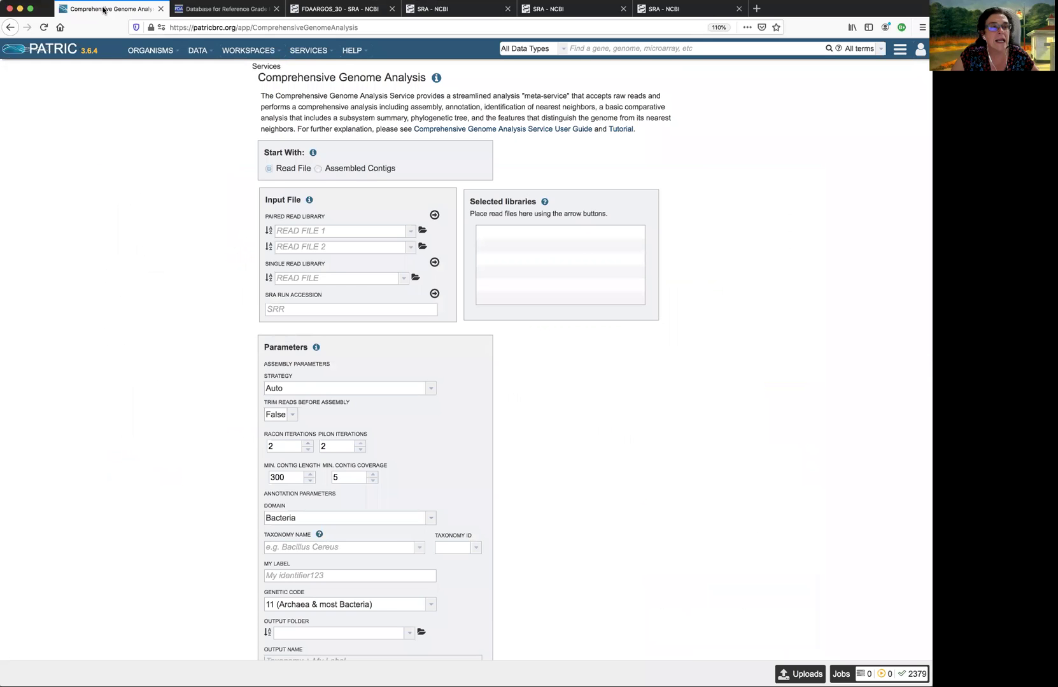
left_click(291, 310)
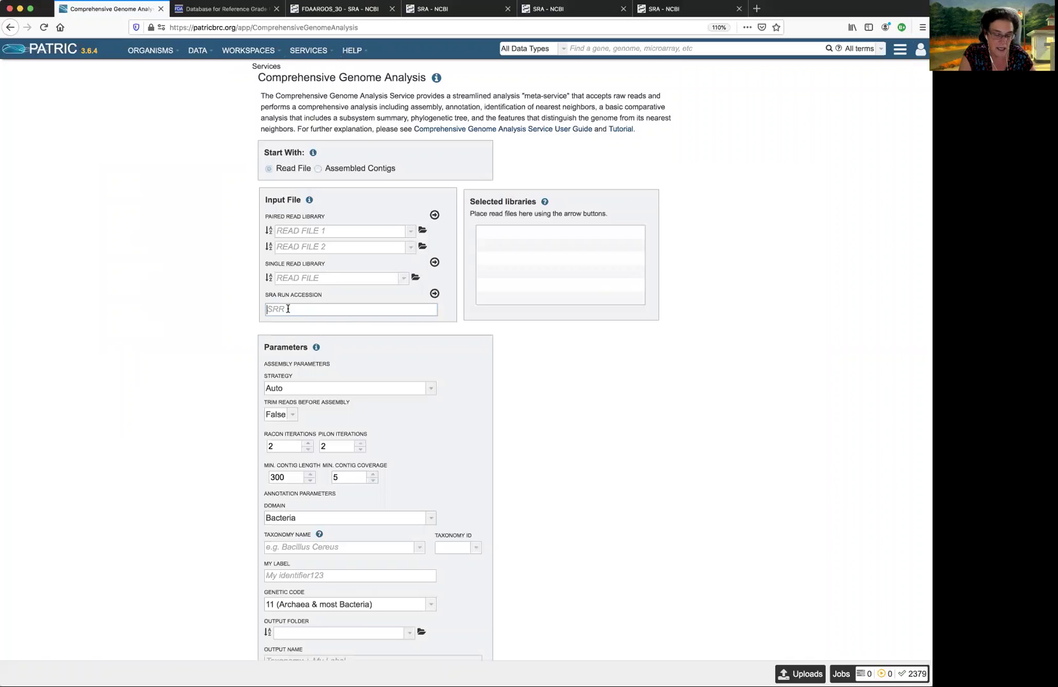
key("super+v")
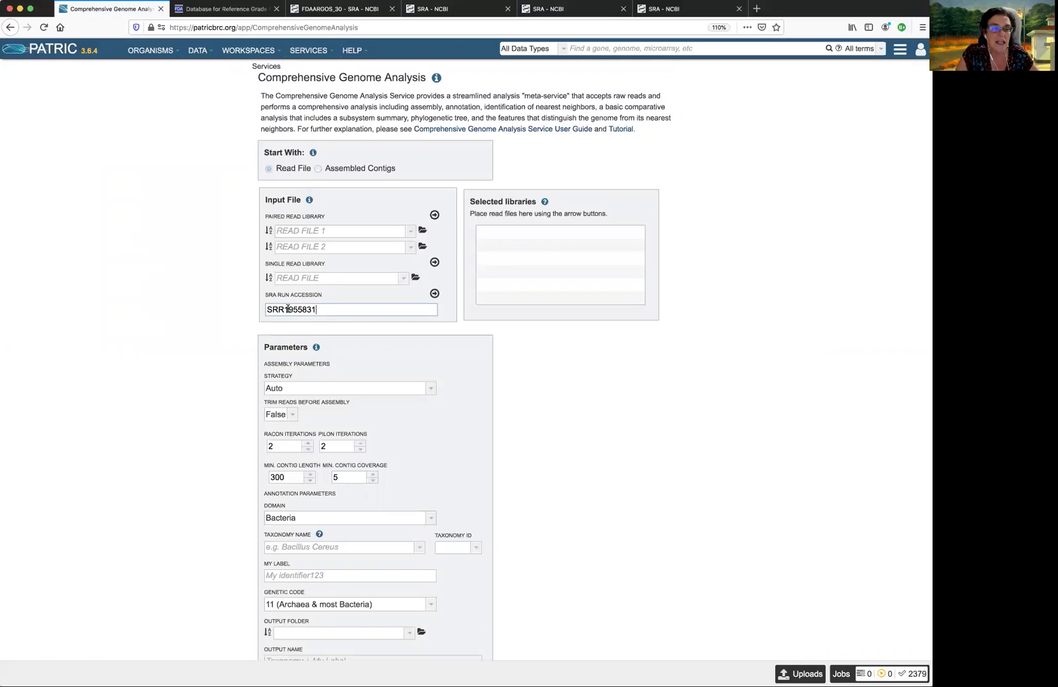
left_click(435, 294)
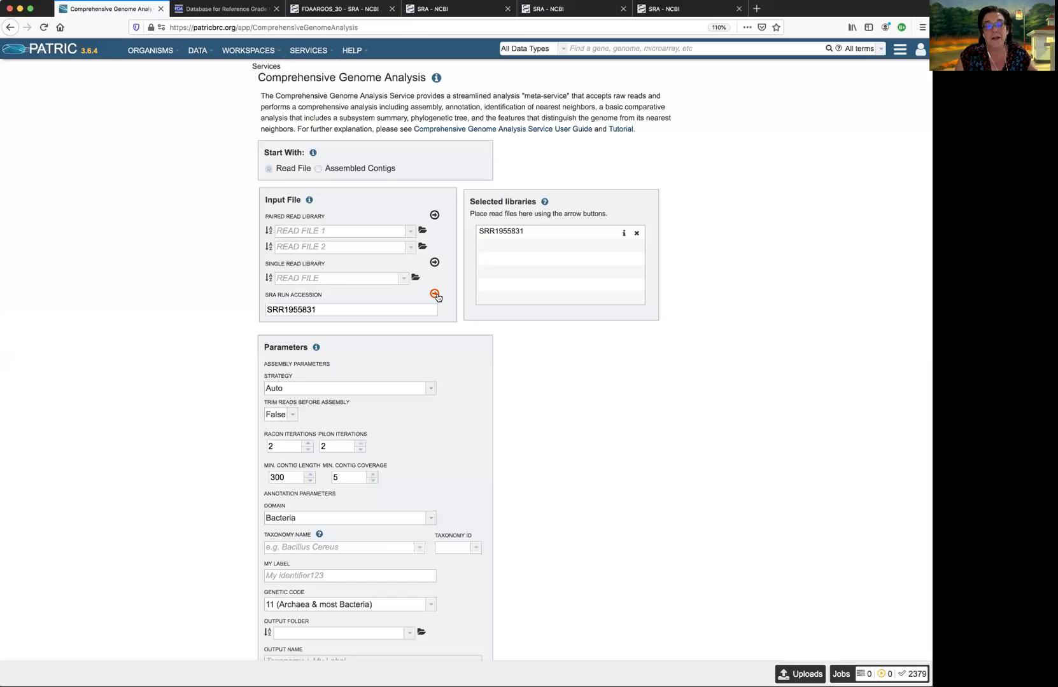
scroll(353, 267, "up", 1)
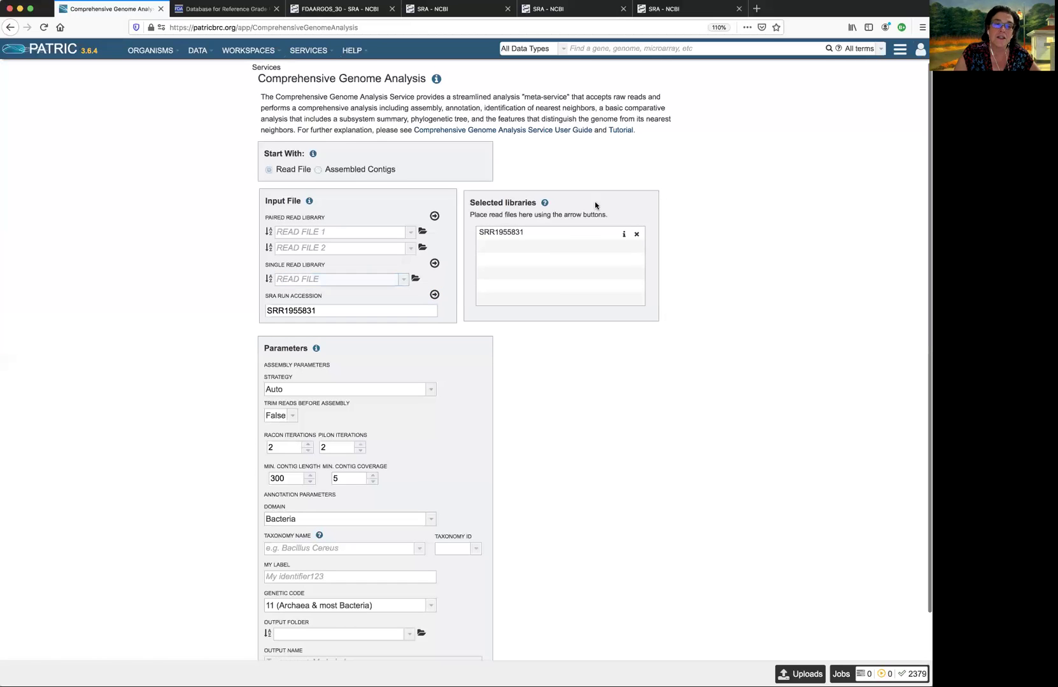
Copy SRR1955832 from its SRA record, replace the accession field with it, and add it to Selected libraries
left_click(573, 7)
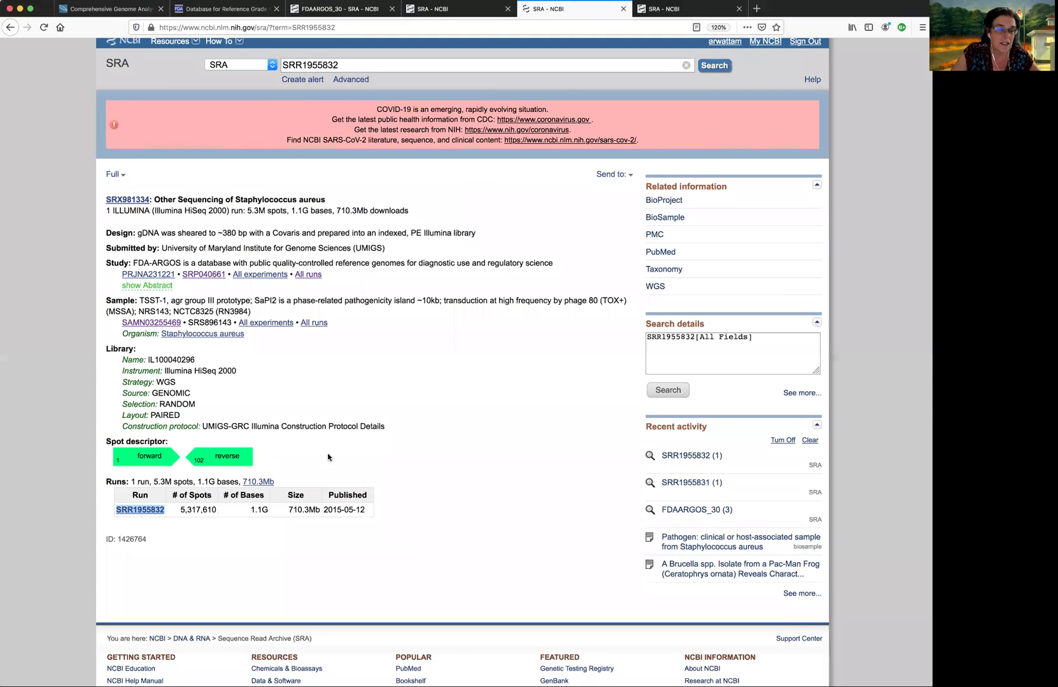
left_click(196, 494)
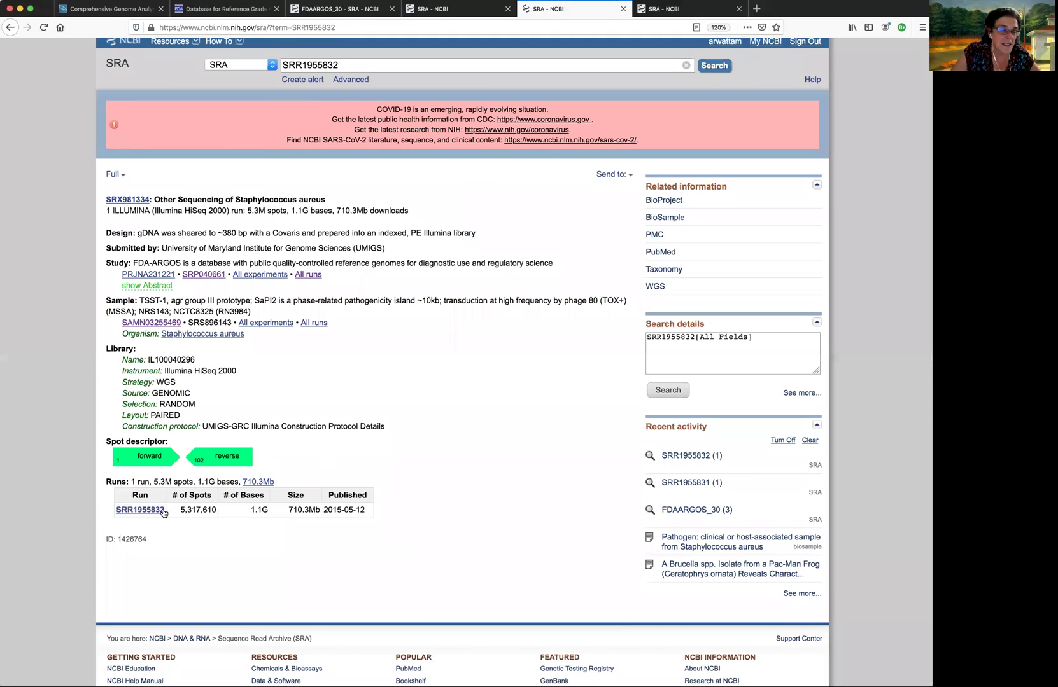
left_click_drag(168, 512, 116, 511)
key("super+c")
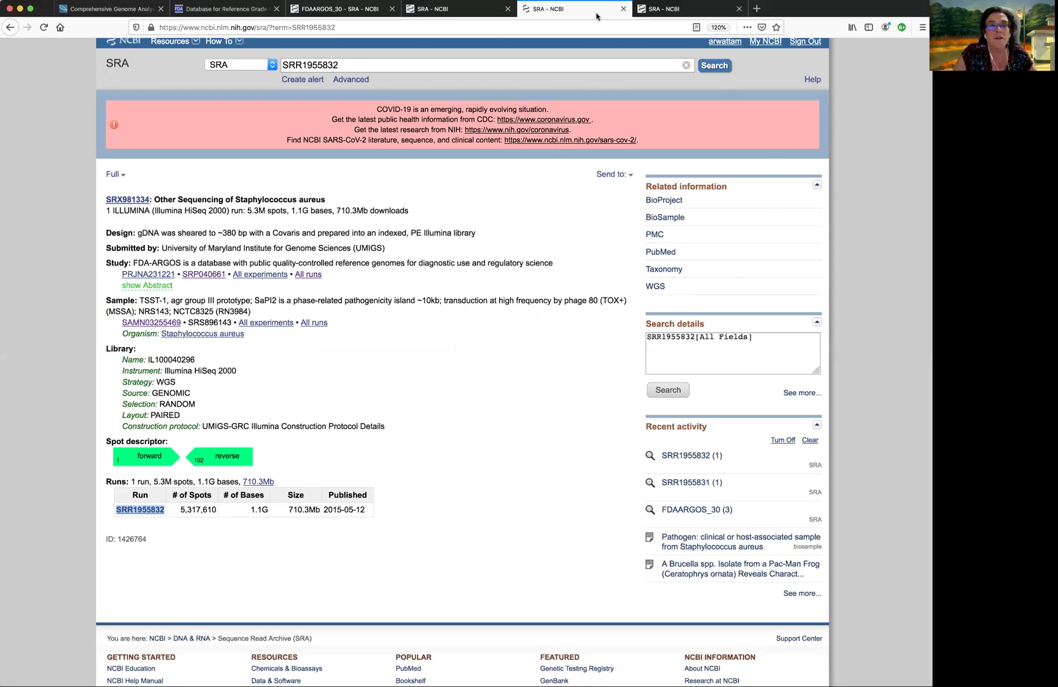
left_click(93, 10)
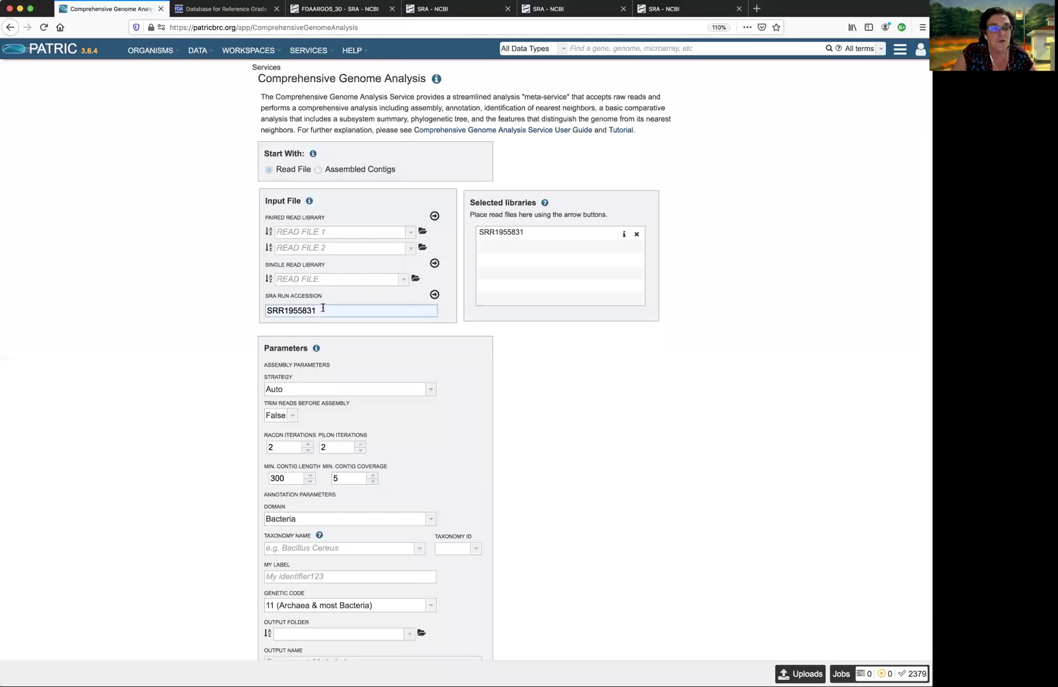
left_click_drag(322, 310, 247, 302)
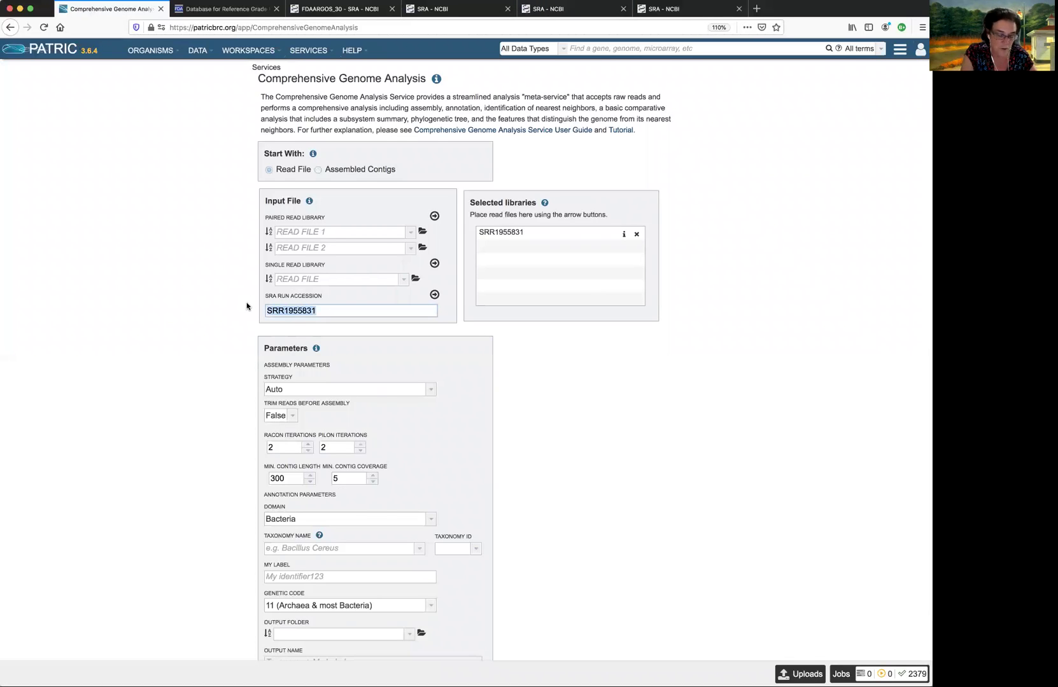
key("super+v")
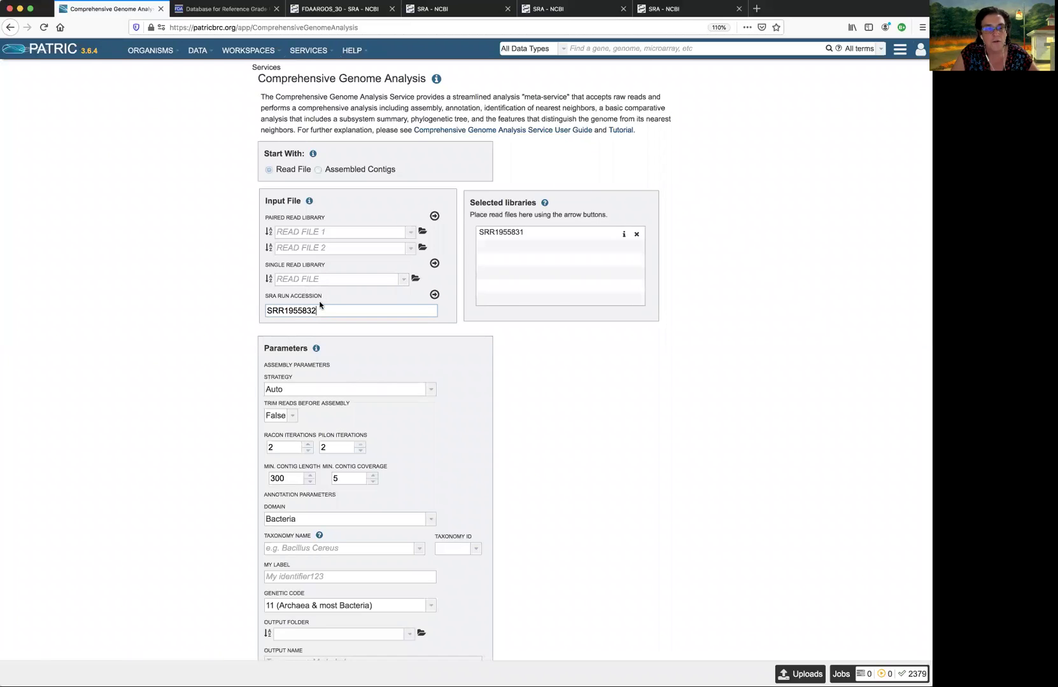
left_click(434, 295)
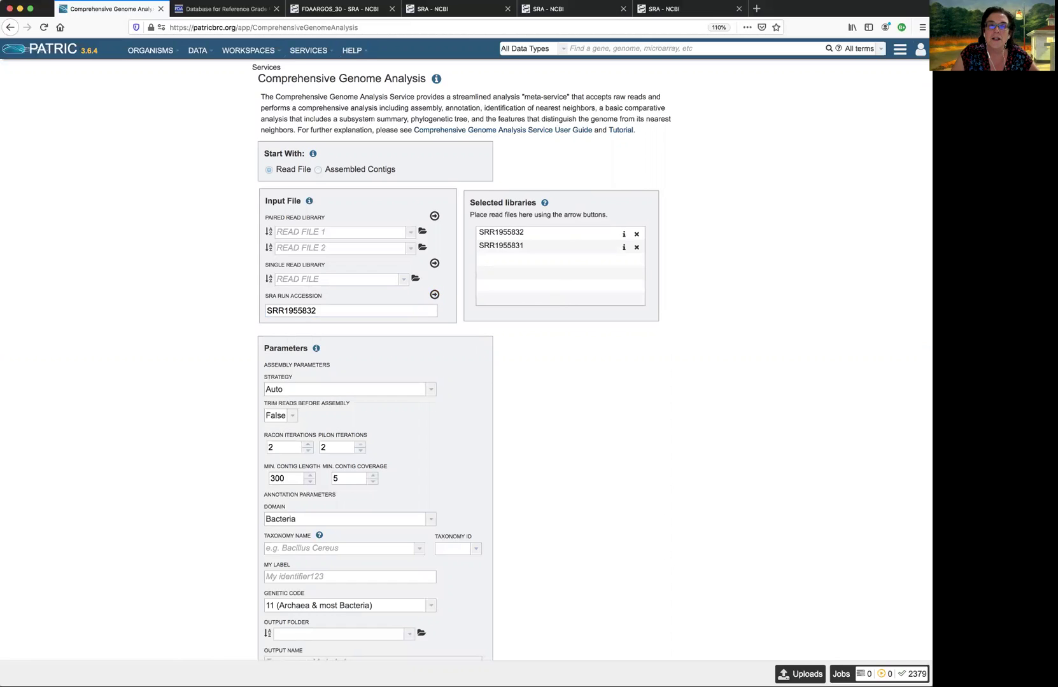
Copy SRR1955833 from its SRA record, paste it into the accession field, and add it to Selected libraries
left_click(669, 8)
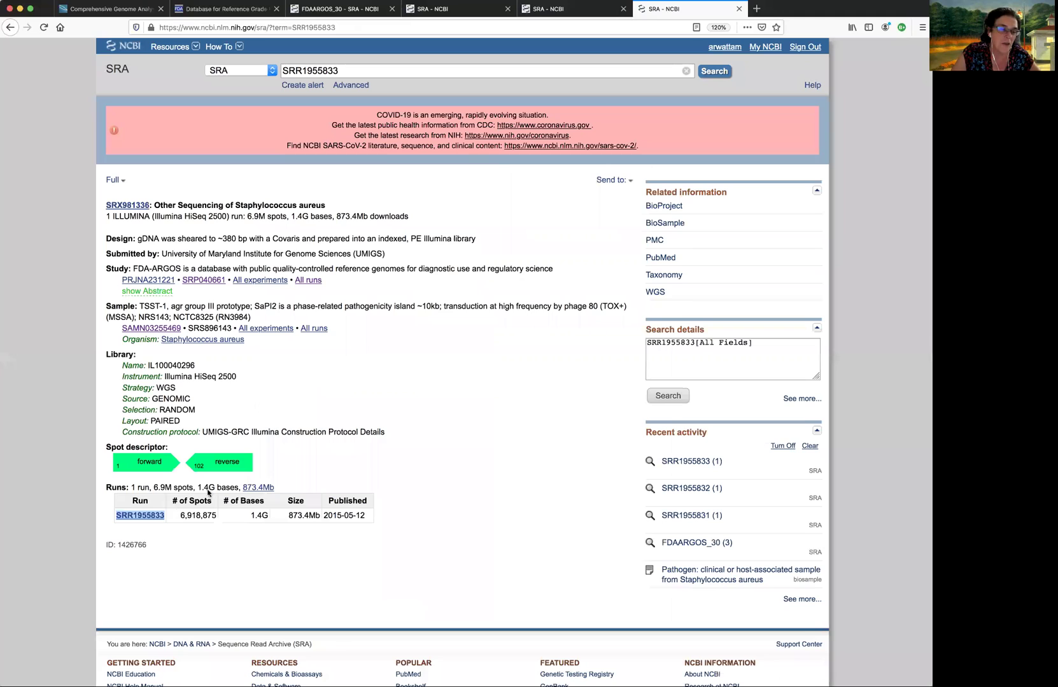
left_click(374, 456)
left_click_drag(164, 516, 114, 517)
key("super+c")
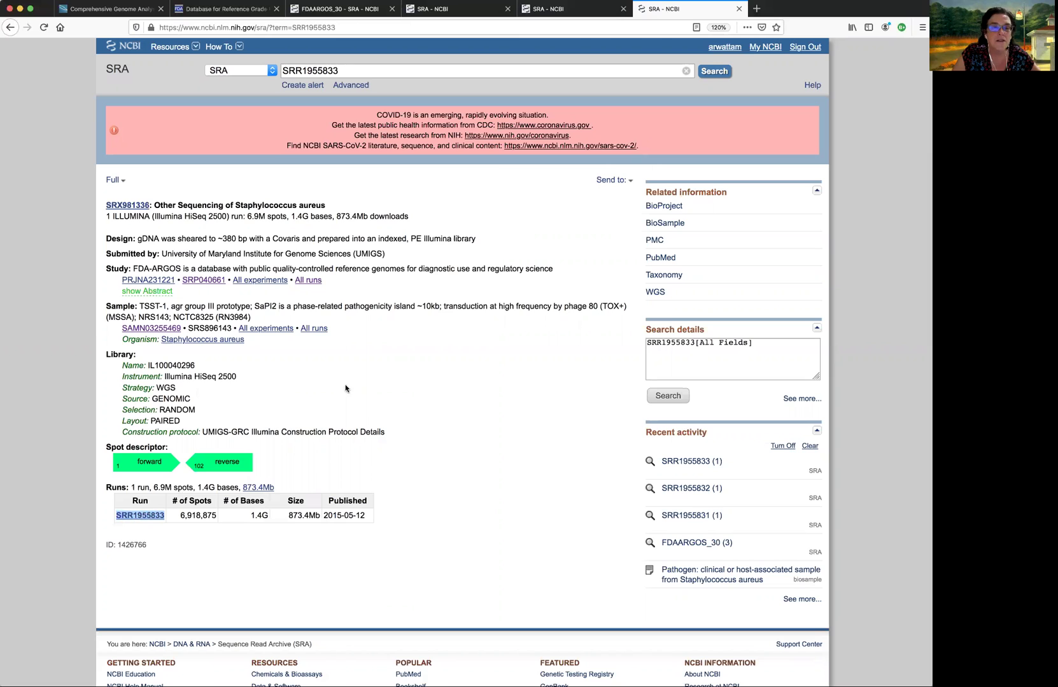
left_click(123, 11)
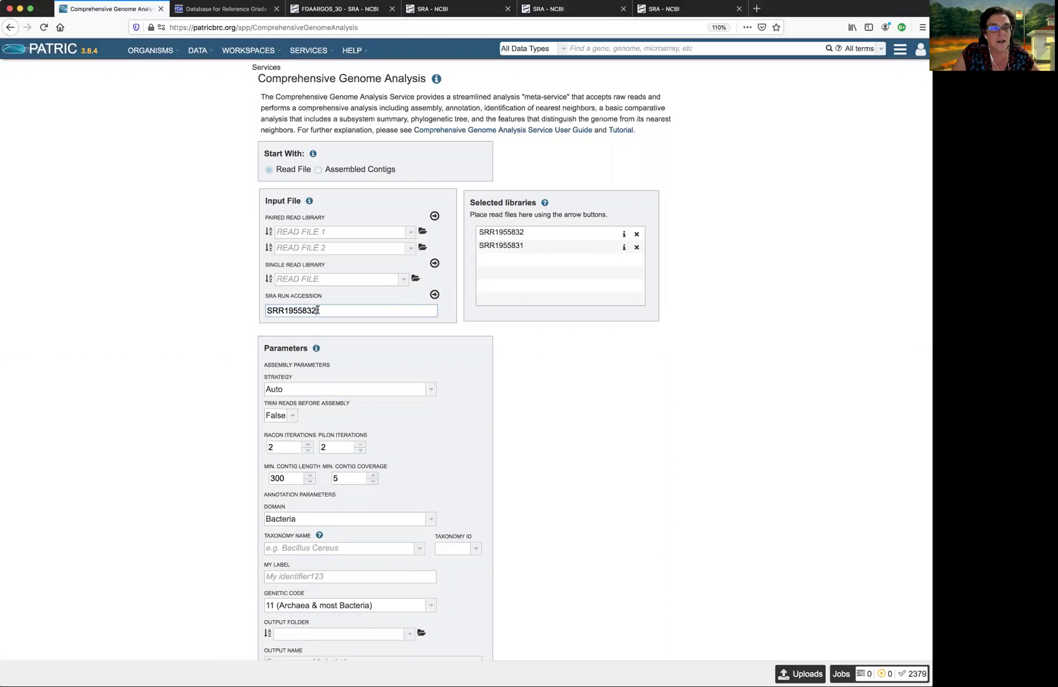
key("super+a")
key("super+v")
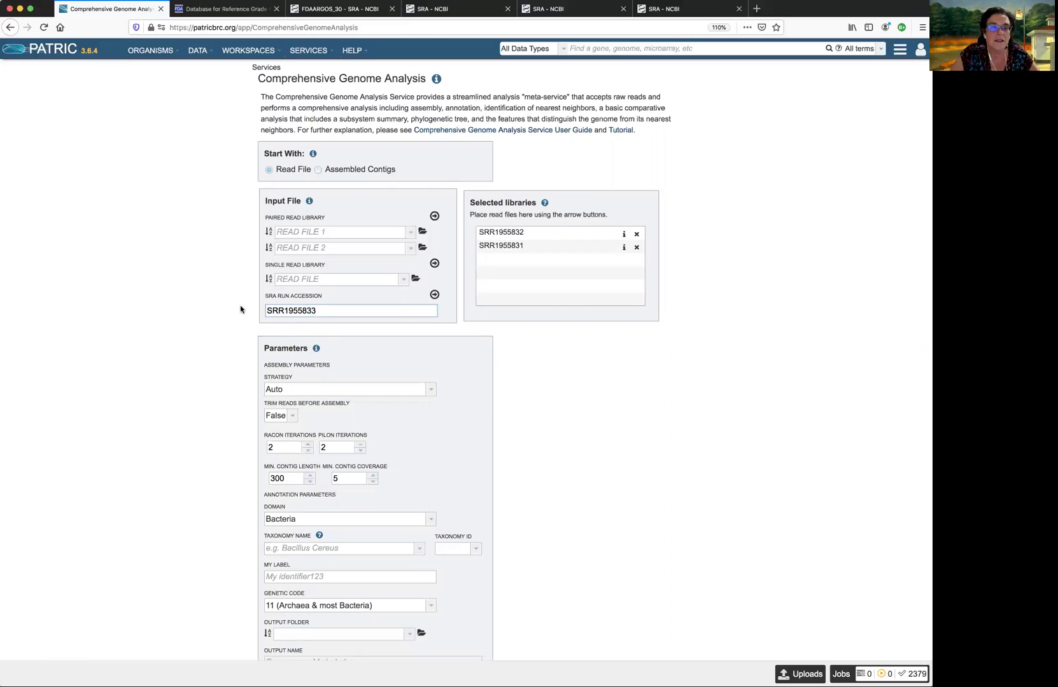
left_click(434, 294)
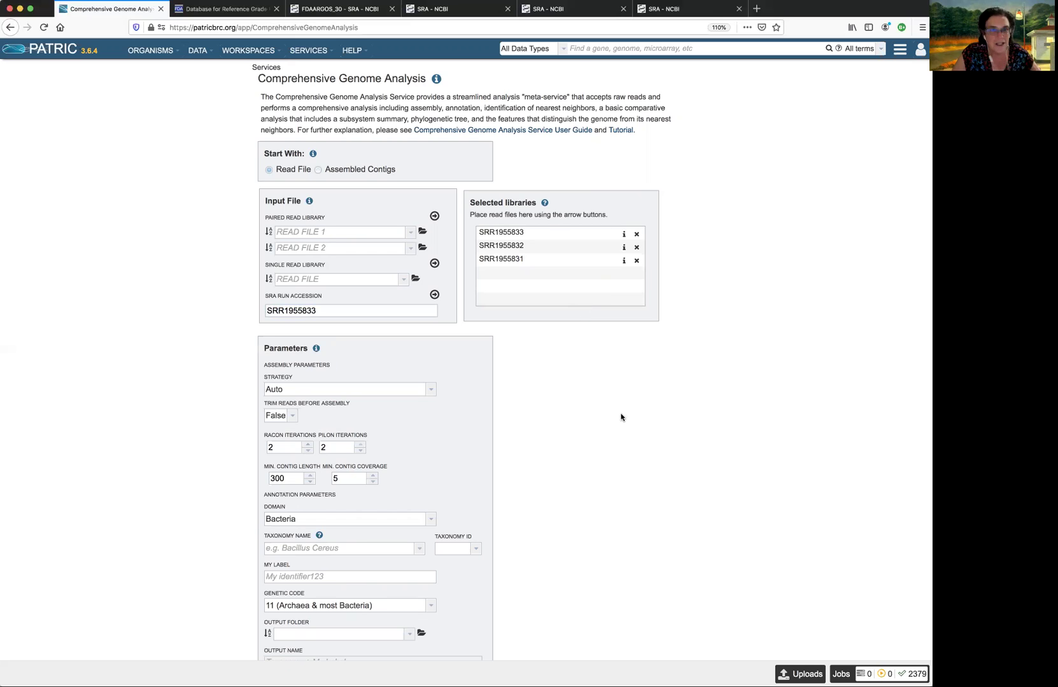
scroll(621, 418, "down", 1)
scroll(621, 417, "down", 1)
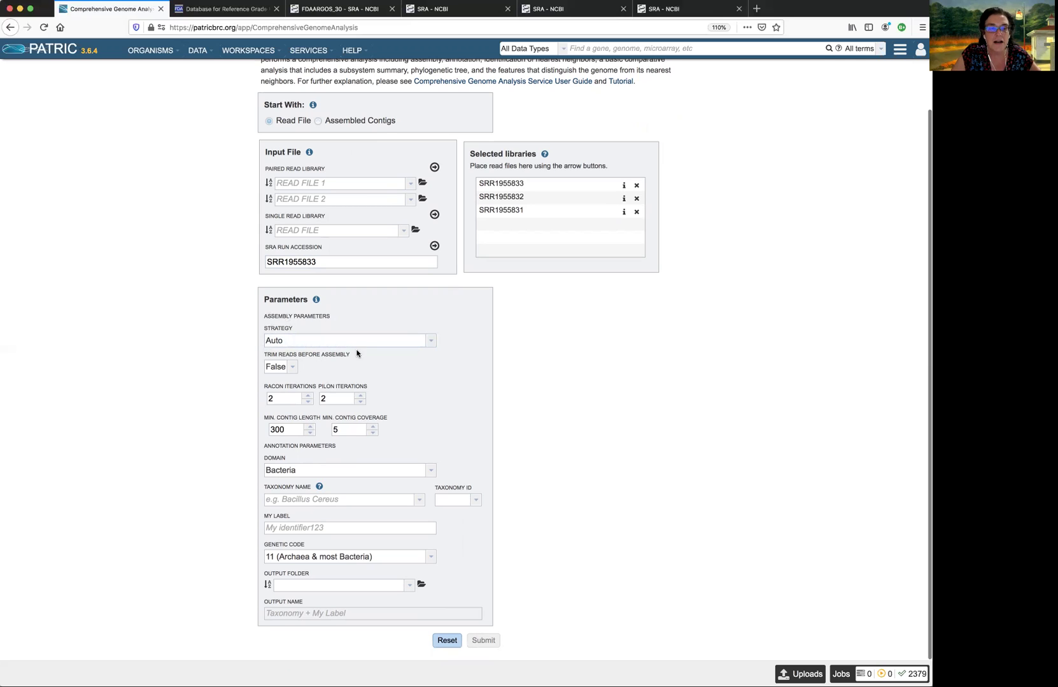
scroll(432, 346, "up", 1)
scroll(431, 345, "down", 1)
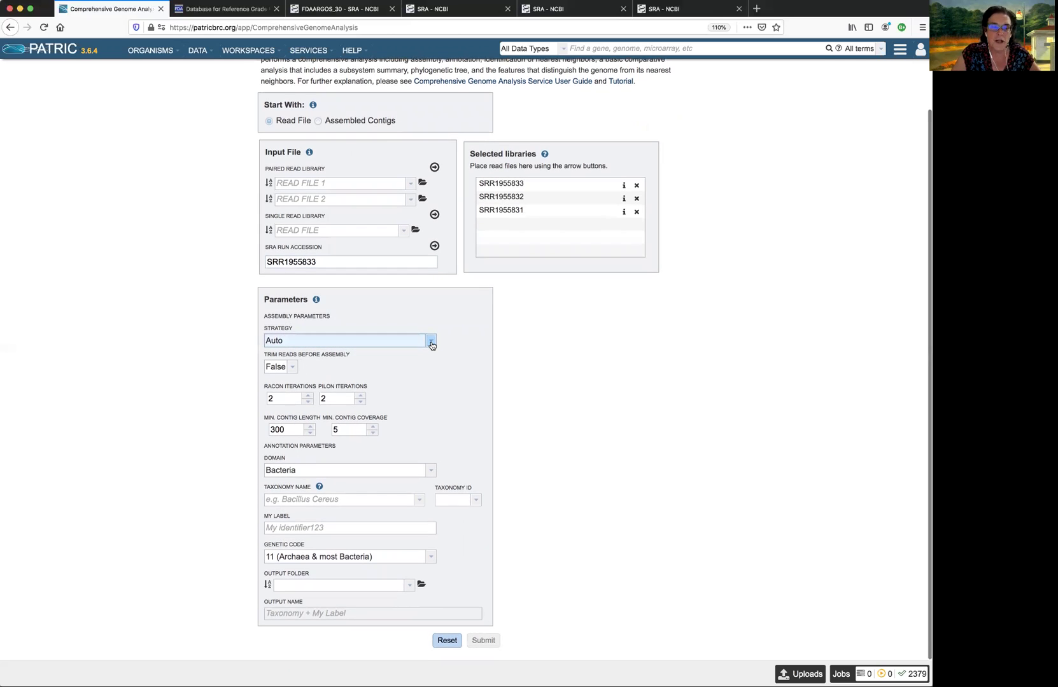
Open the assembly Strategy dropdown to list the available strategies
left_click(431, 342)
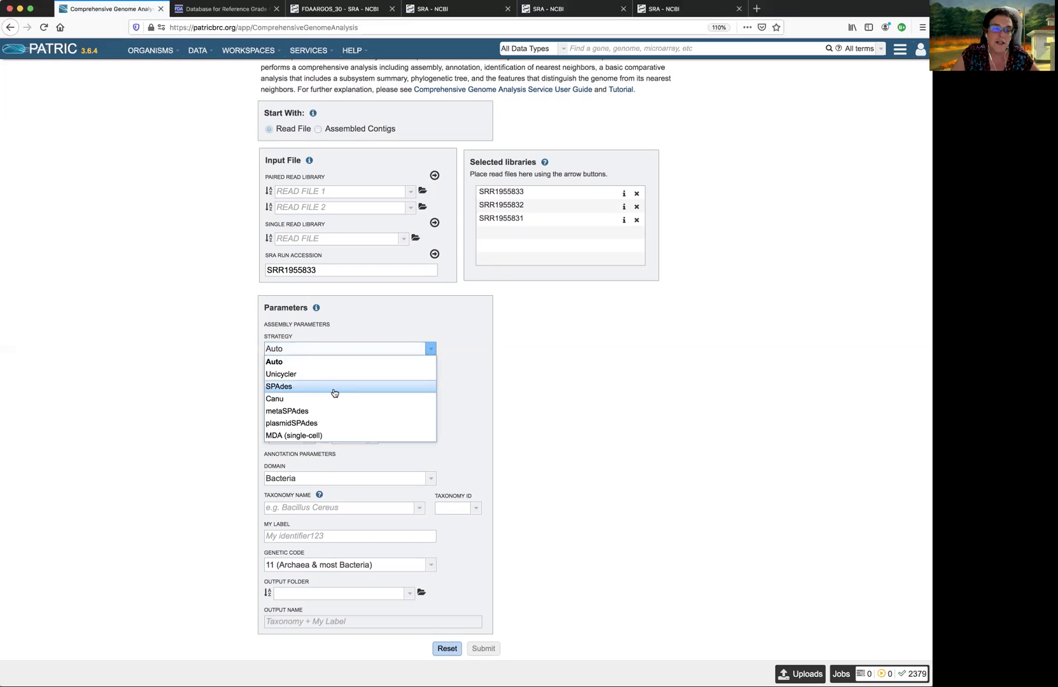
Choose Canu as the strategy and change the estimated genome size from 5,000,000 to 3,000,000
left_click(278, 399)
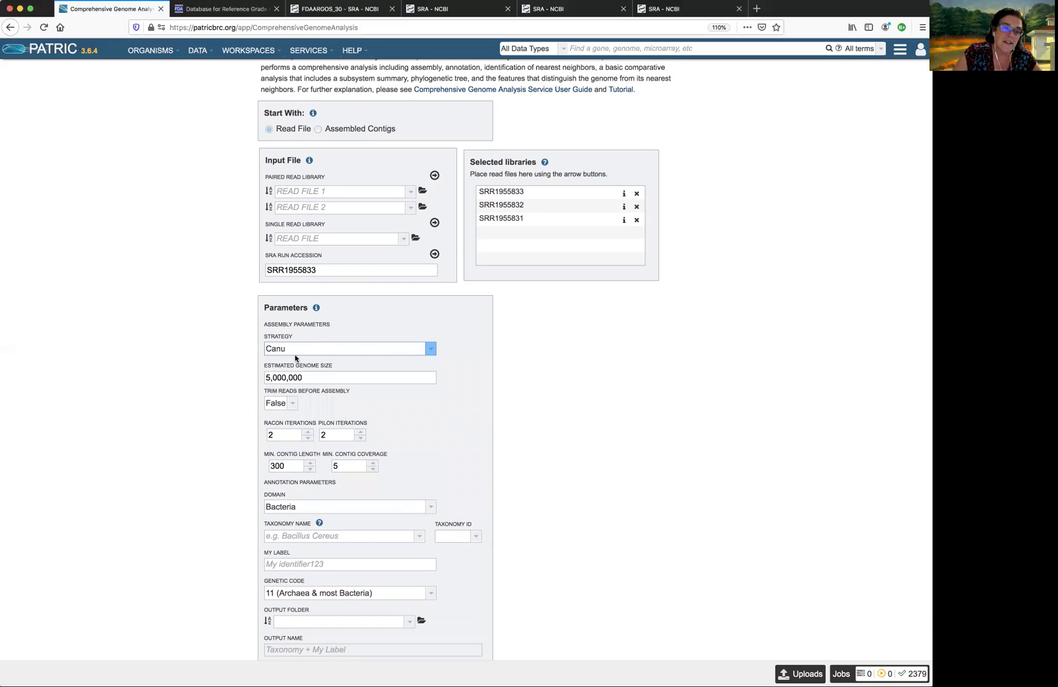
left_click(318, 378)
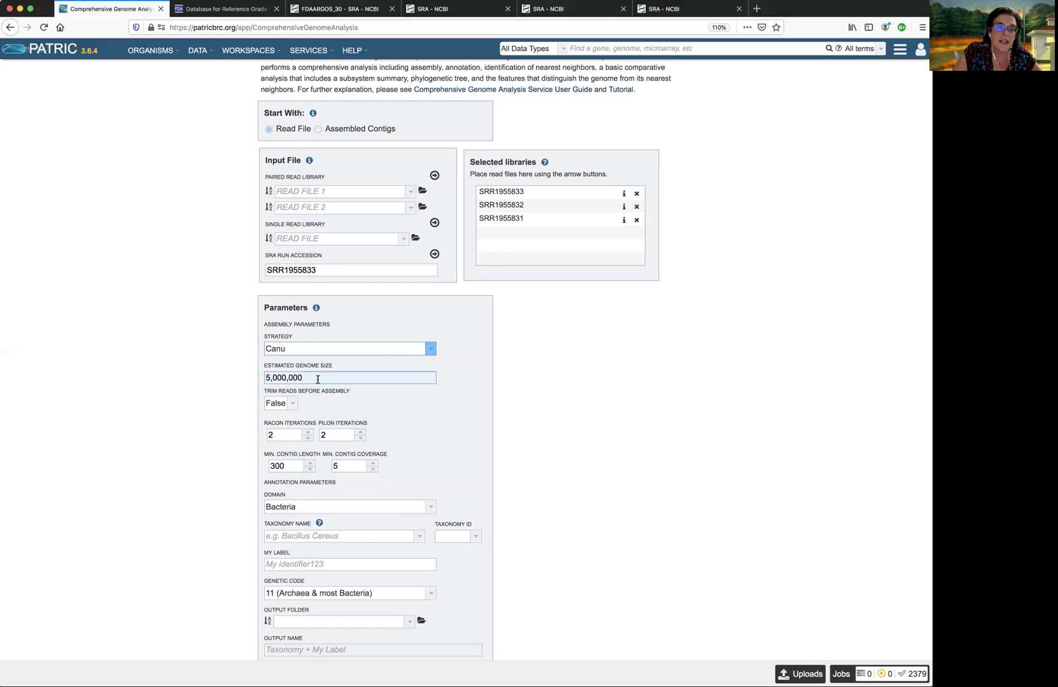
left_click(268, 377)
key("BackSpace")
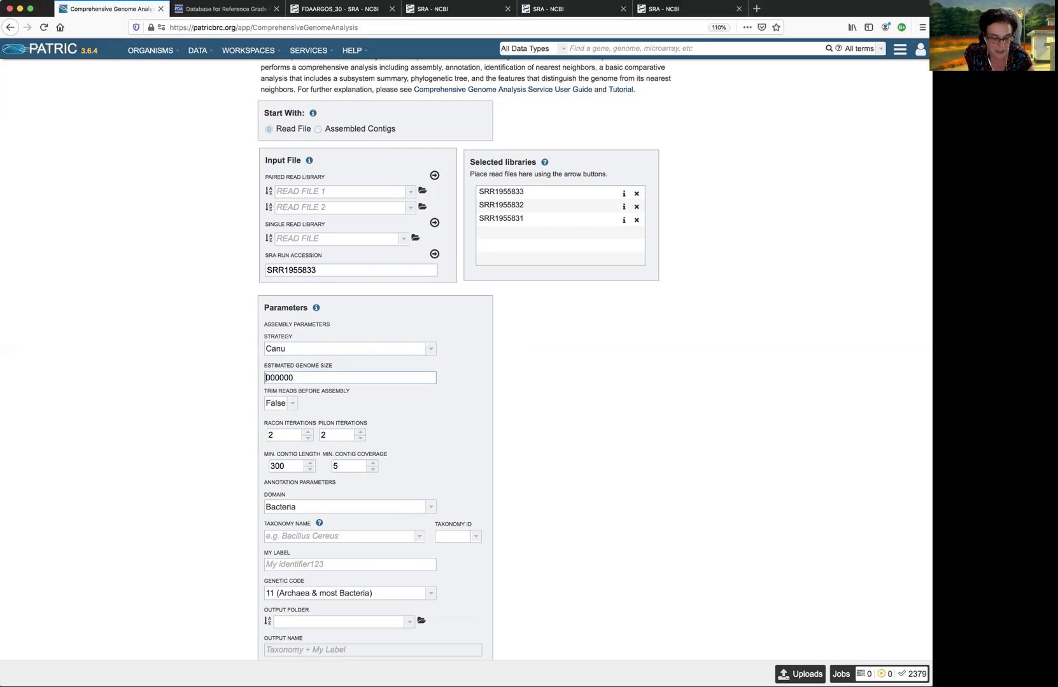
type("3,")
scroll(268, 377, "down", 1)
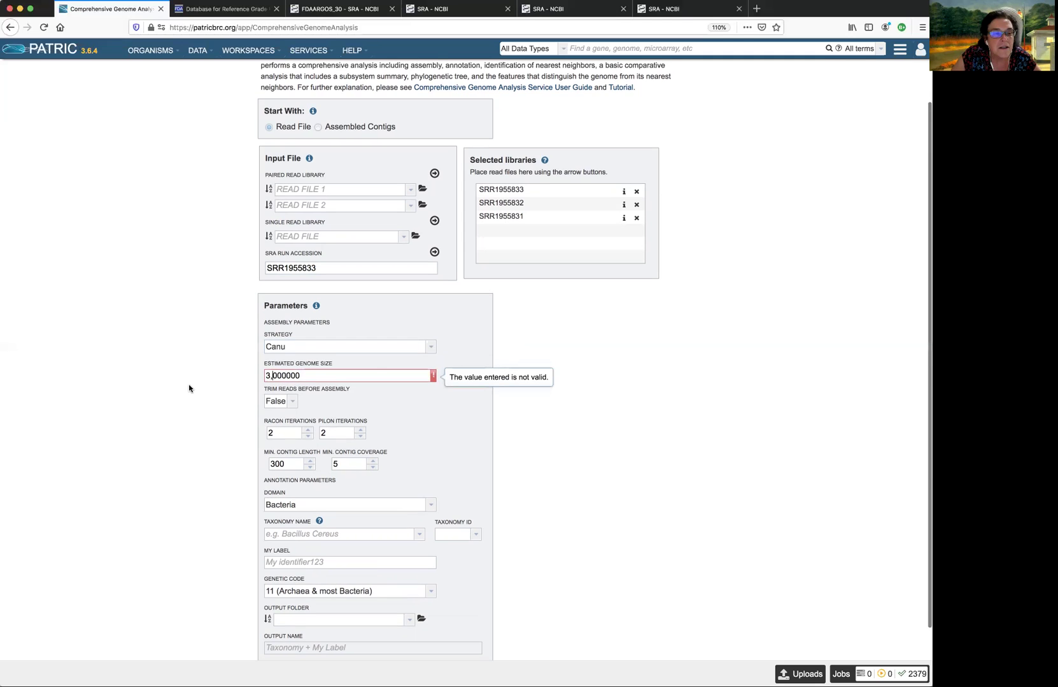
key("BackSpace")
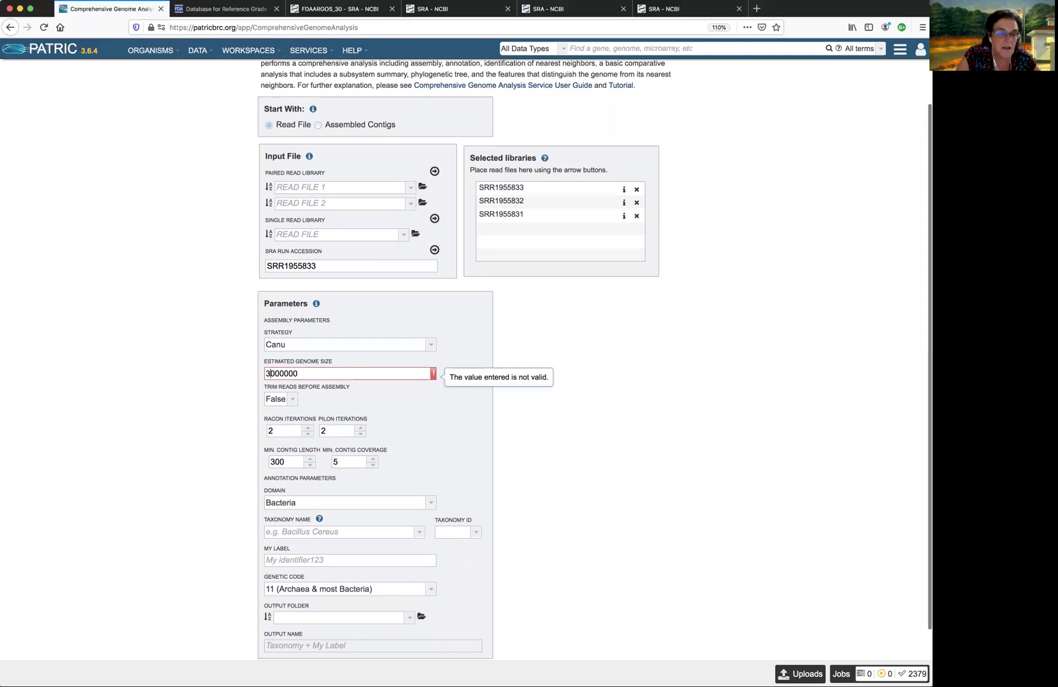
left_click(366, 401)
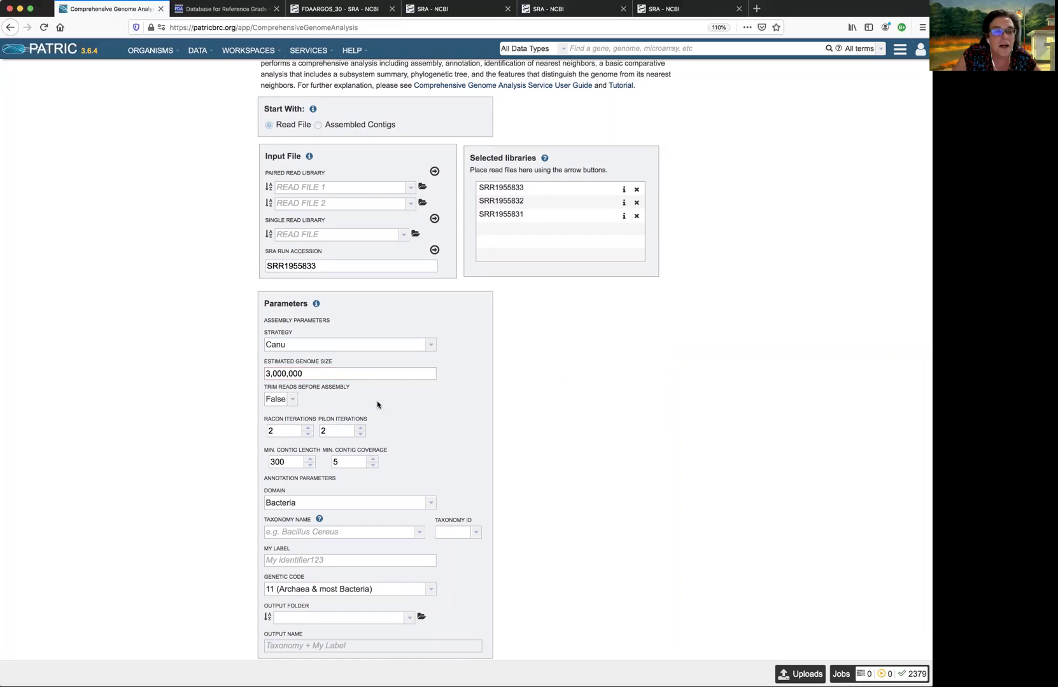
left_click(268, 373)
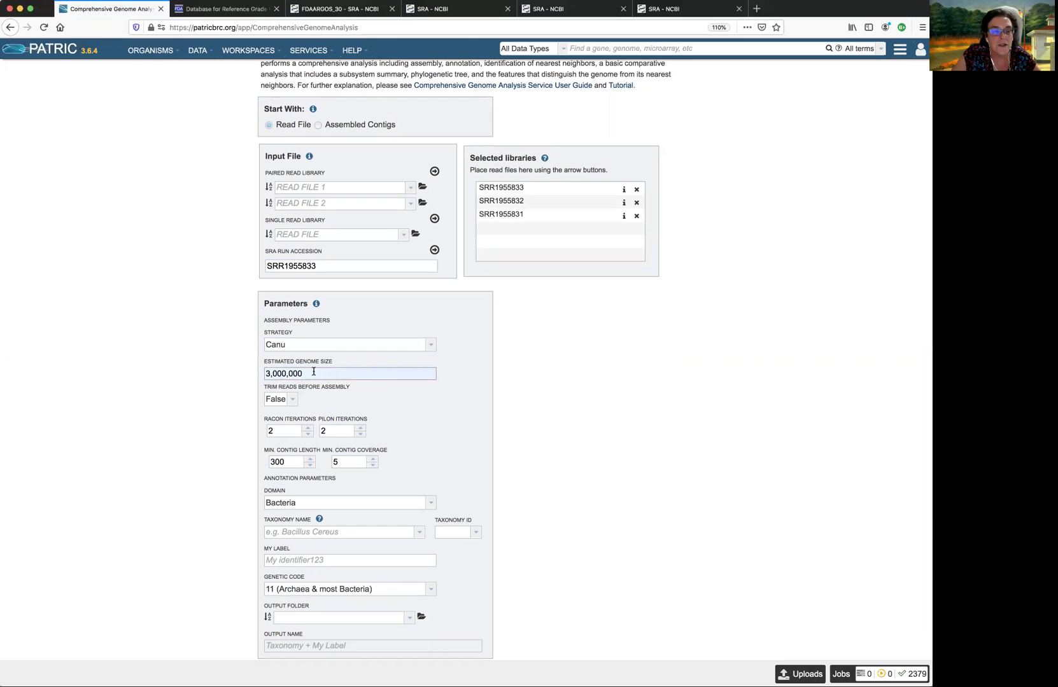
left_click(404, 393)
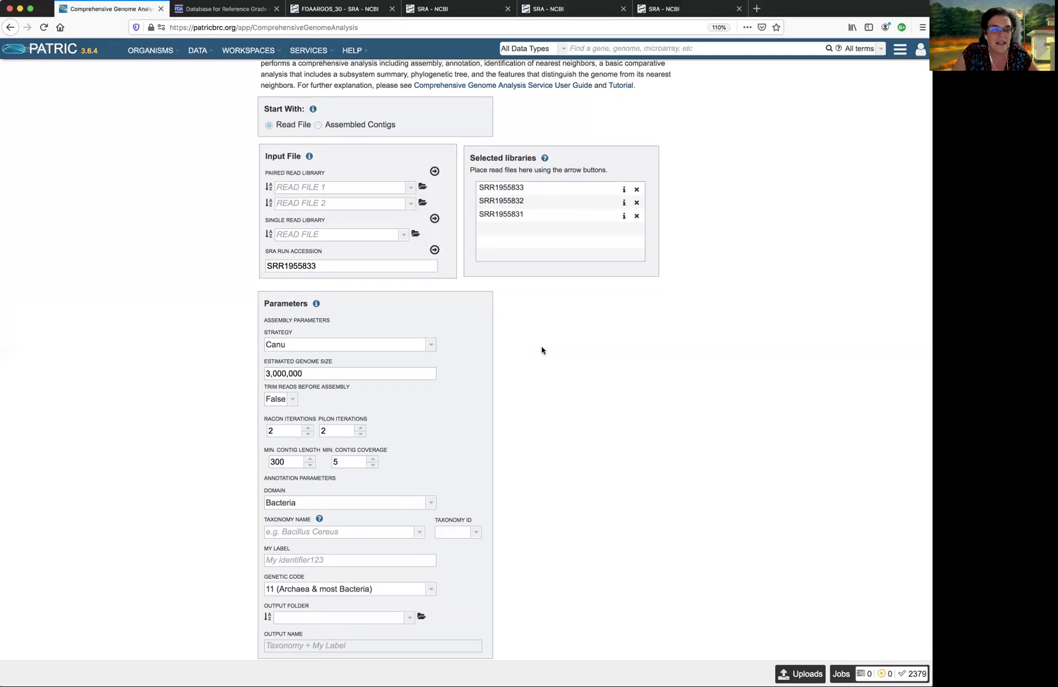
scroll(416, 402, "down", 1)
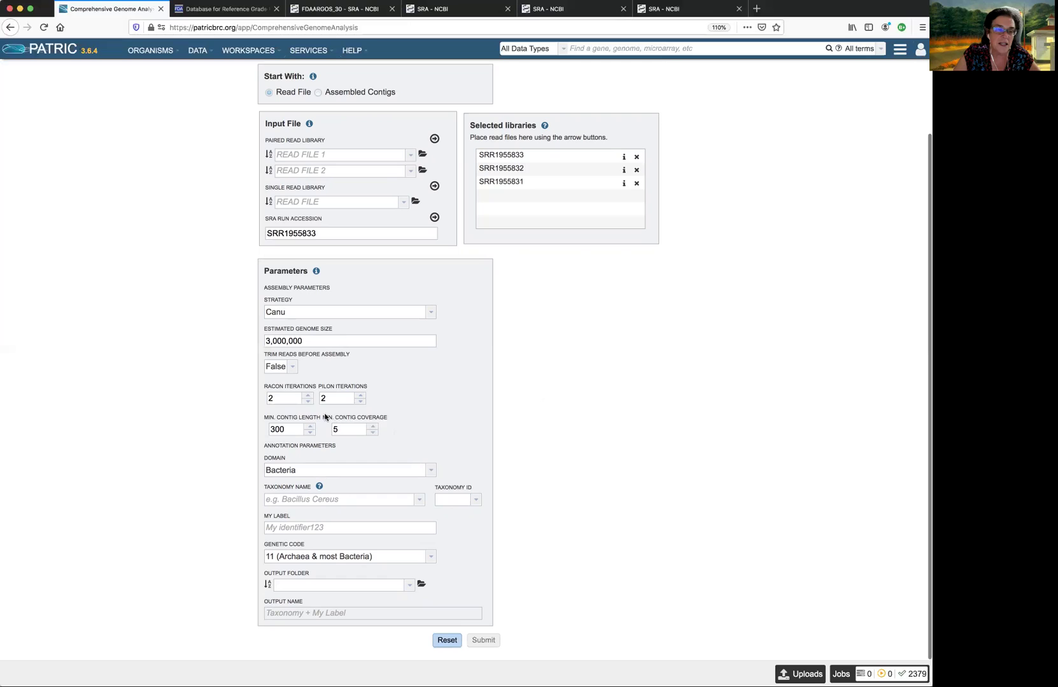
left_click(309, 402)
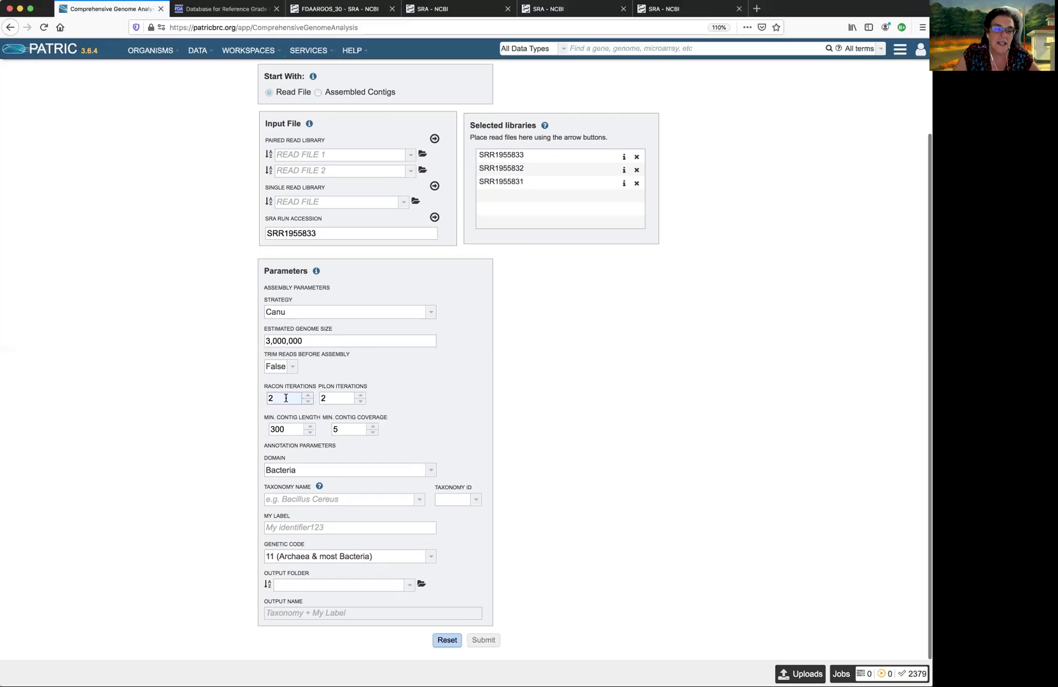
left_click(358, 400)
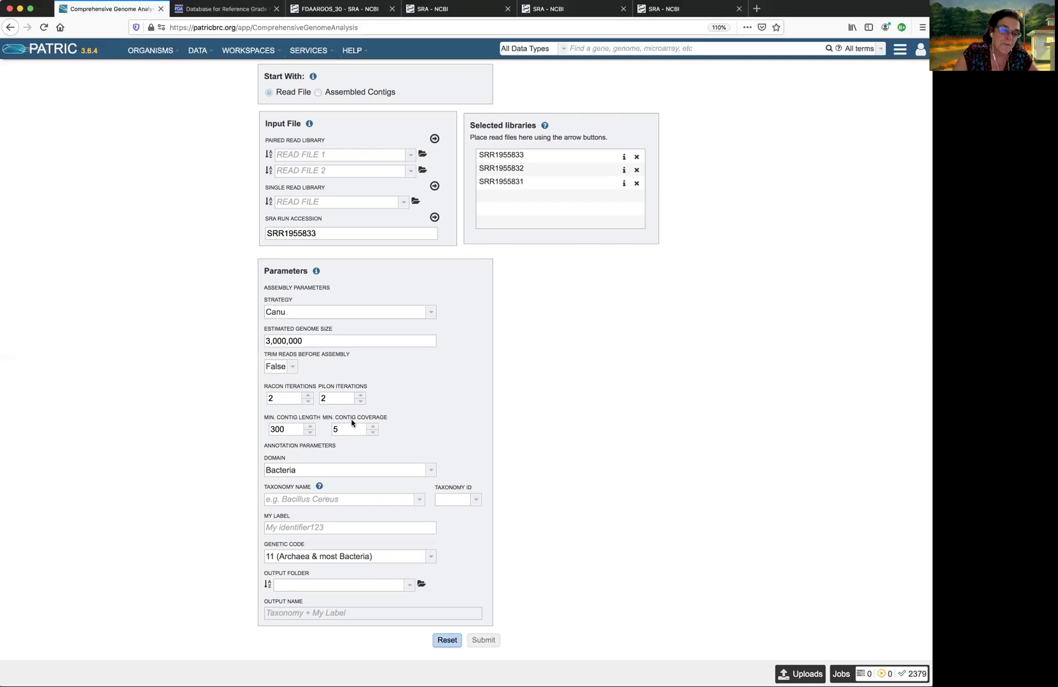
left_click(298, 428)
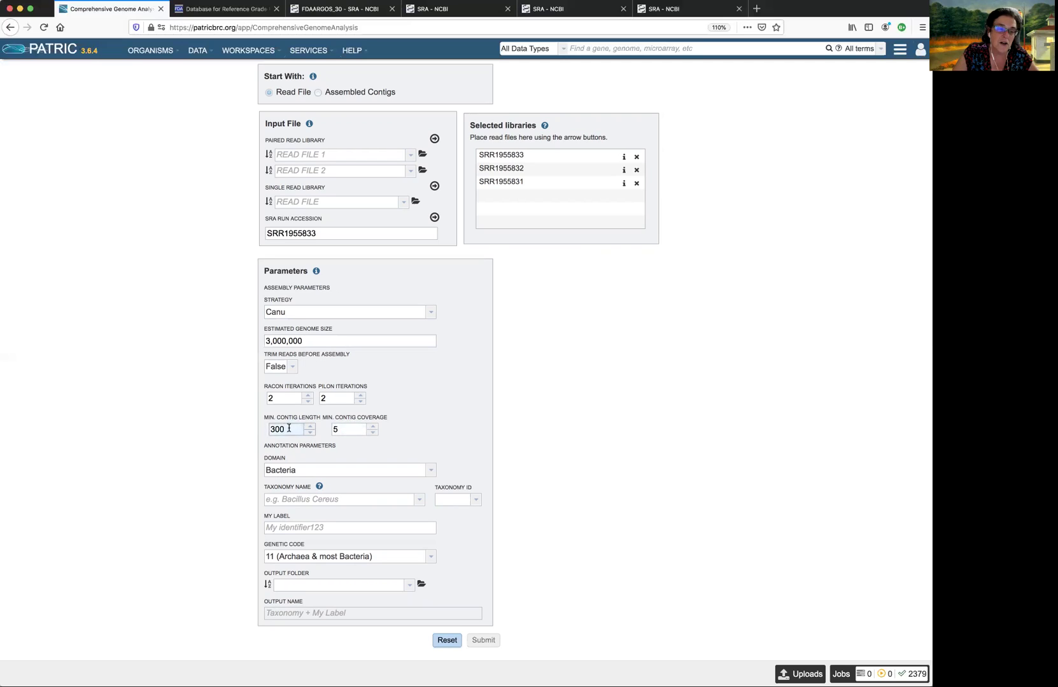
left_click(325, 423)
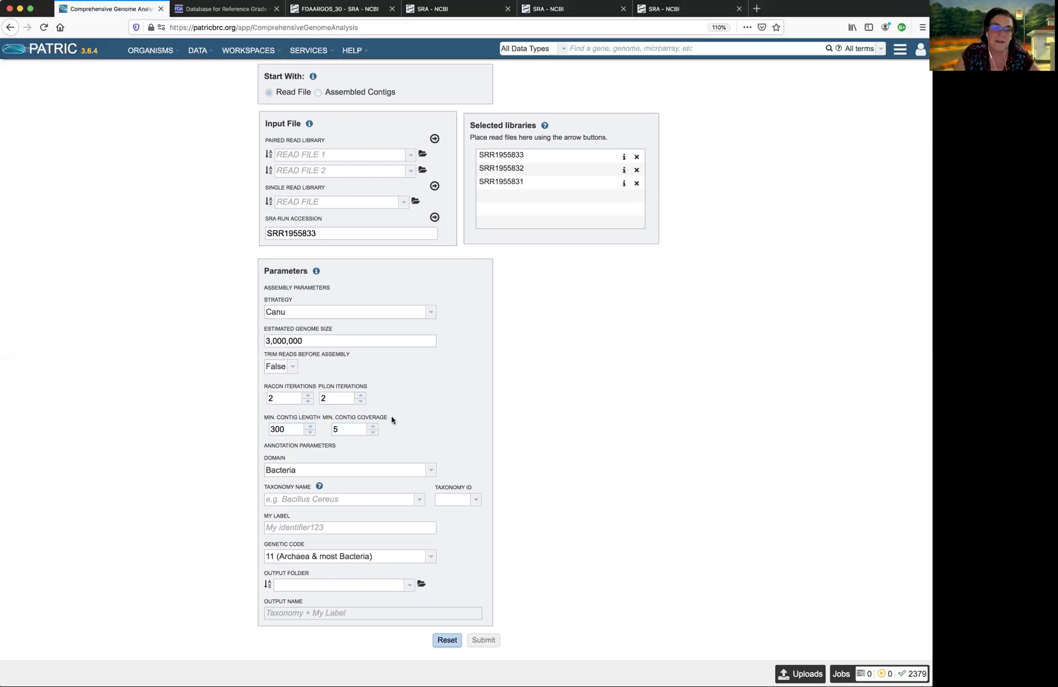
left_click(347, 527)
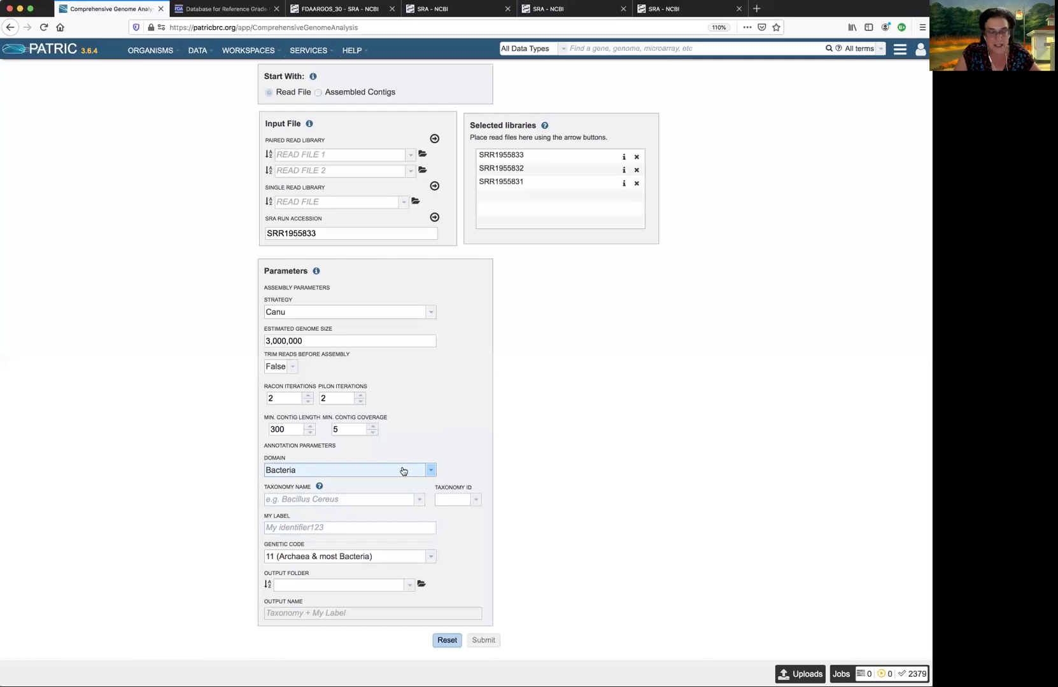
left_click(430, 472)
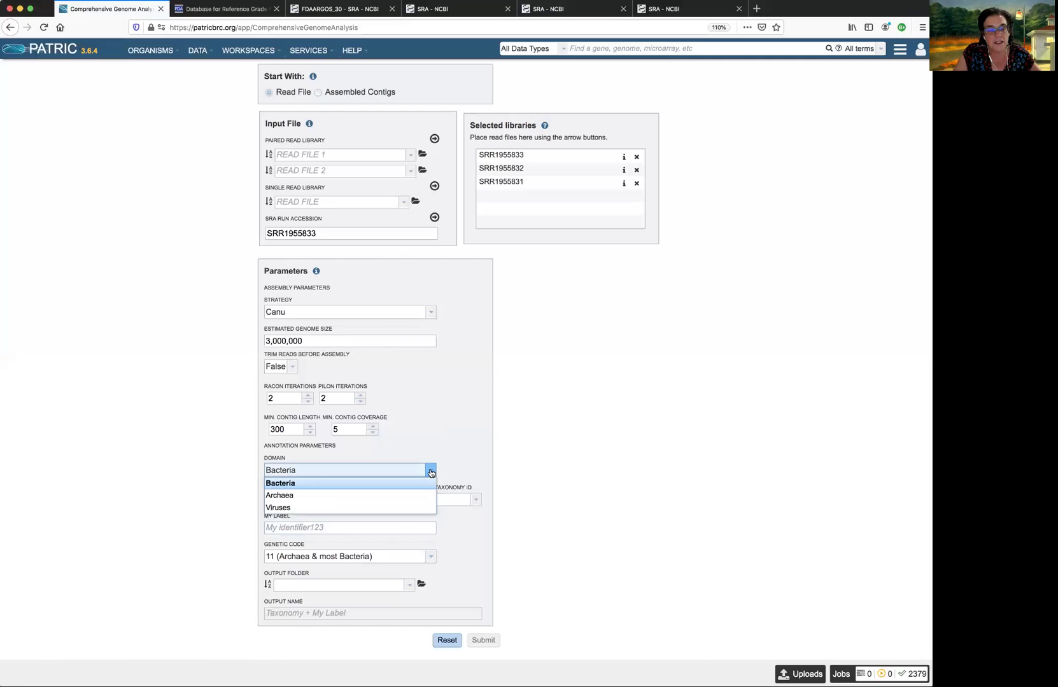
left_click(288, 485)
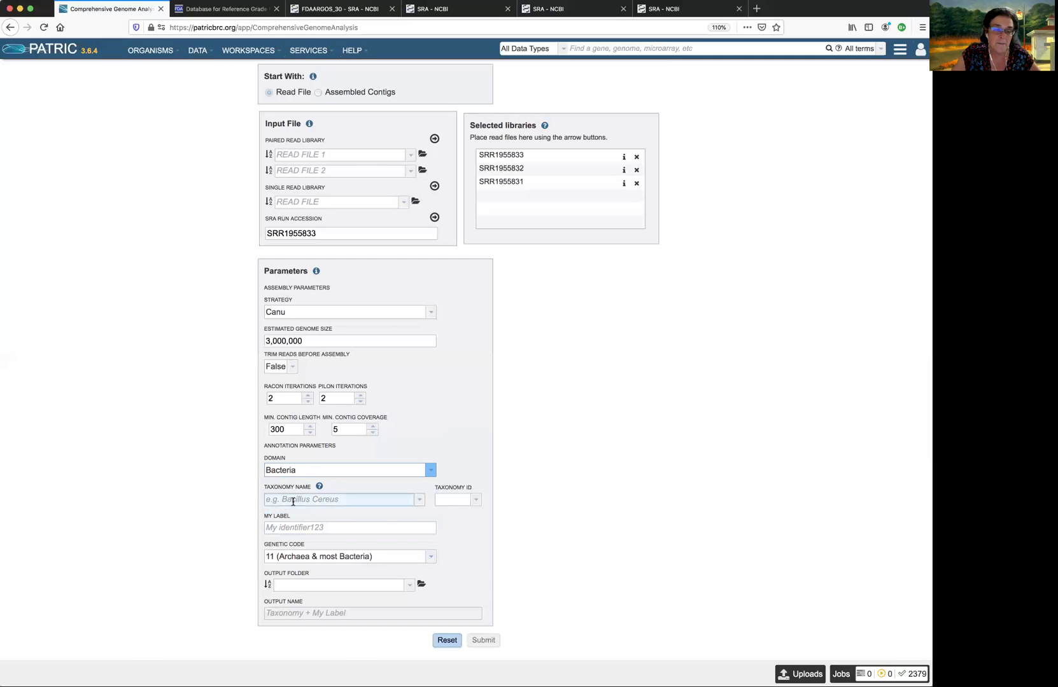
Enter 'Staphylococcus aureus' as Taxonomy Name and pick the [species] entry, giving Taxonomy ID 1280
left_click(293, 502)
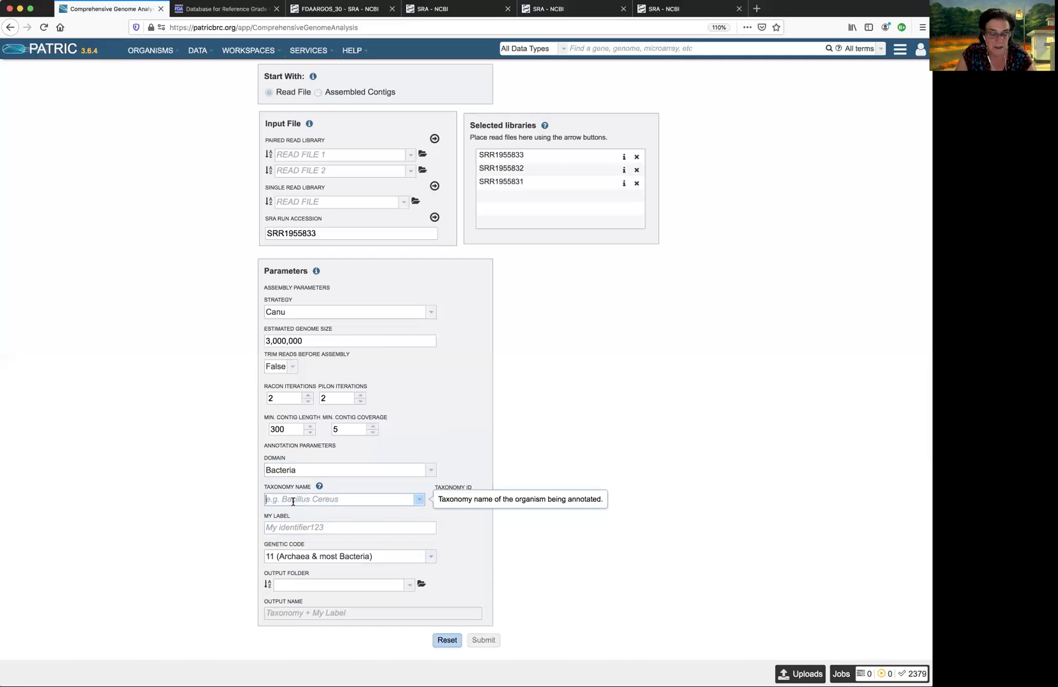
type("Staph")
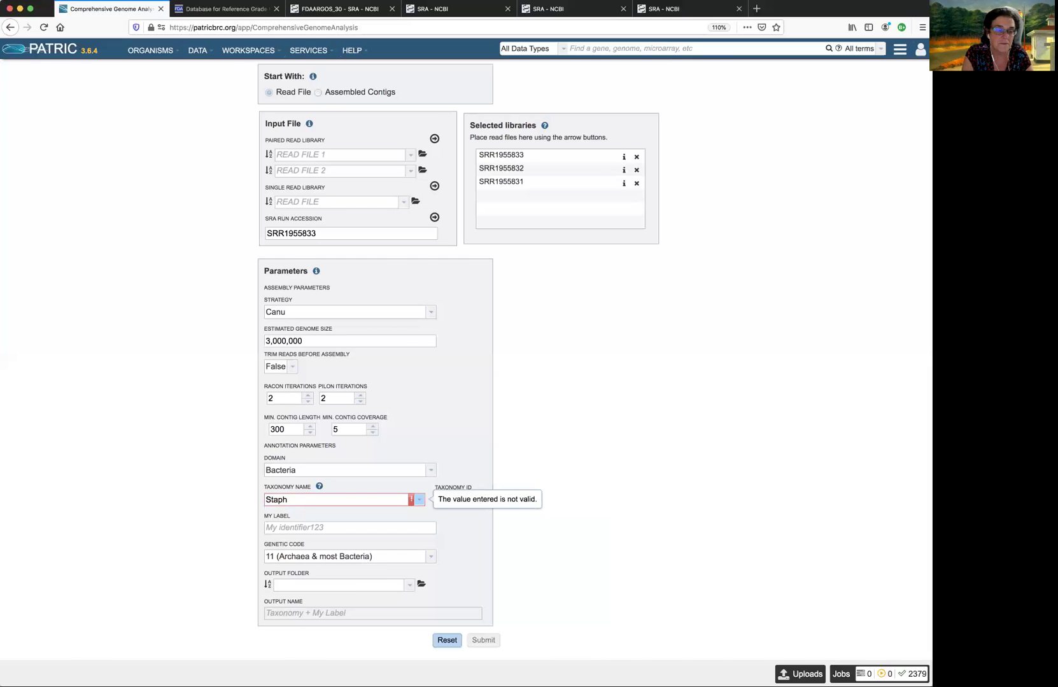
type("y")
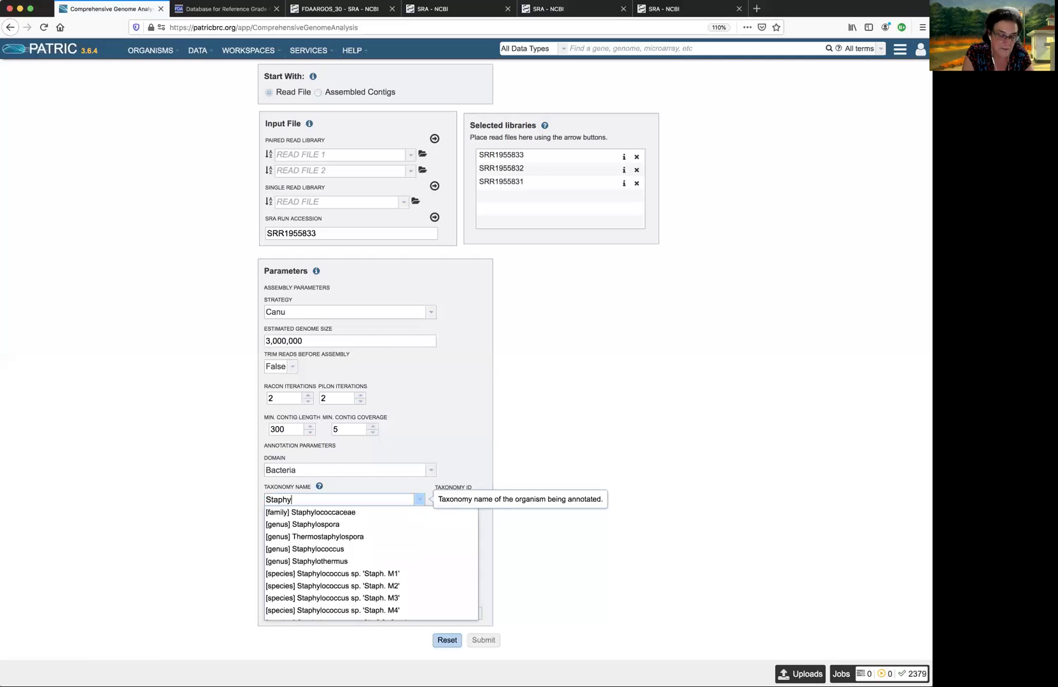
type("lococcu")
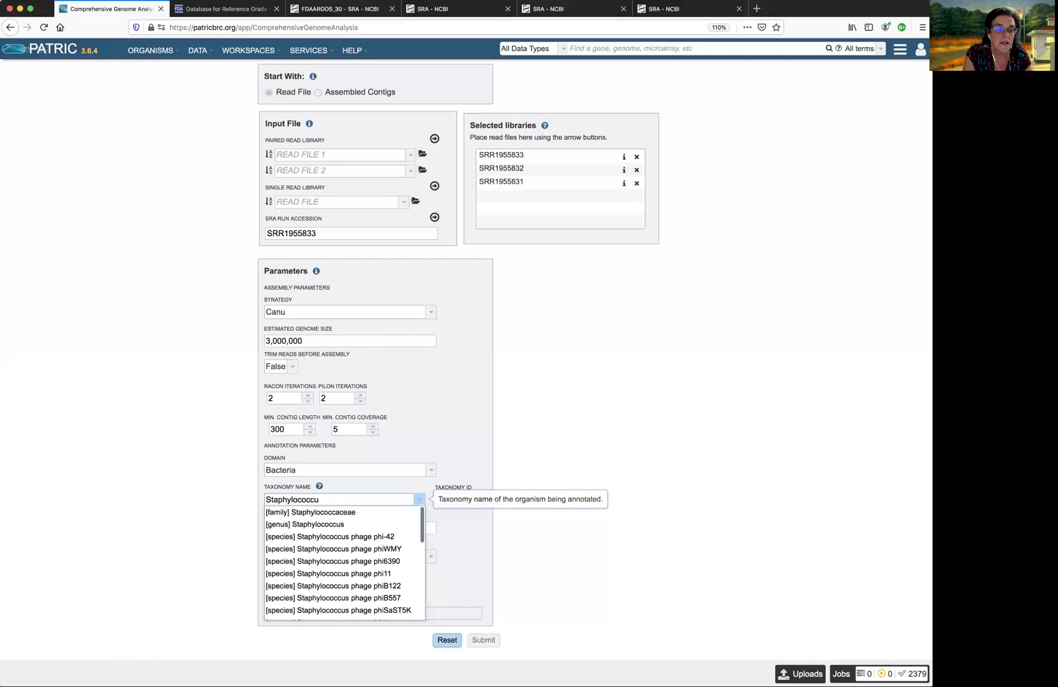
type("s aureus")
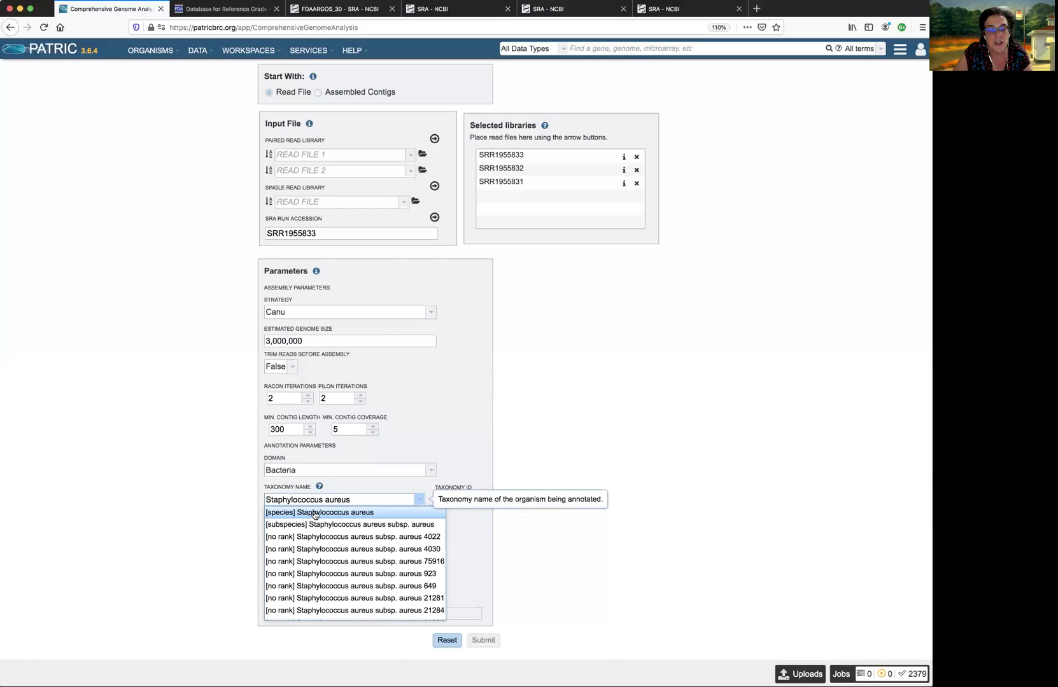
left_click(314, 513)
left_click(332, 525)
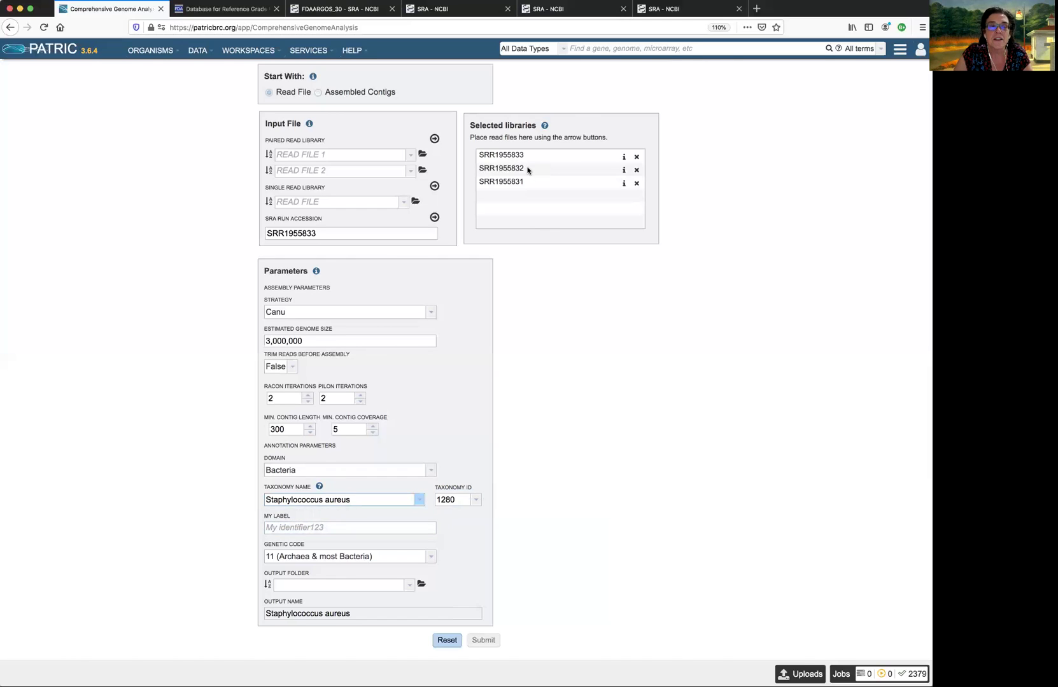
Copy SRR1955833 from the accession box and set My Label to 'SRR1955833-Canu'
left_click_drag(481, 181, 517, 182)
left_click(356, 233)
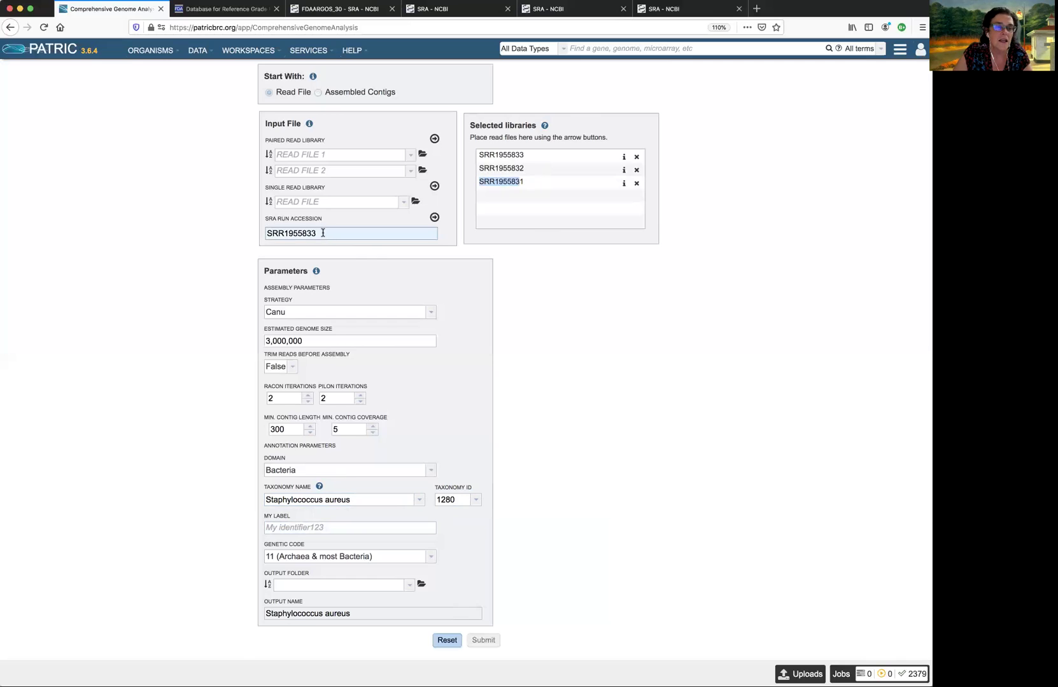
key("super+a")
key("super+c")
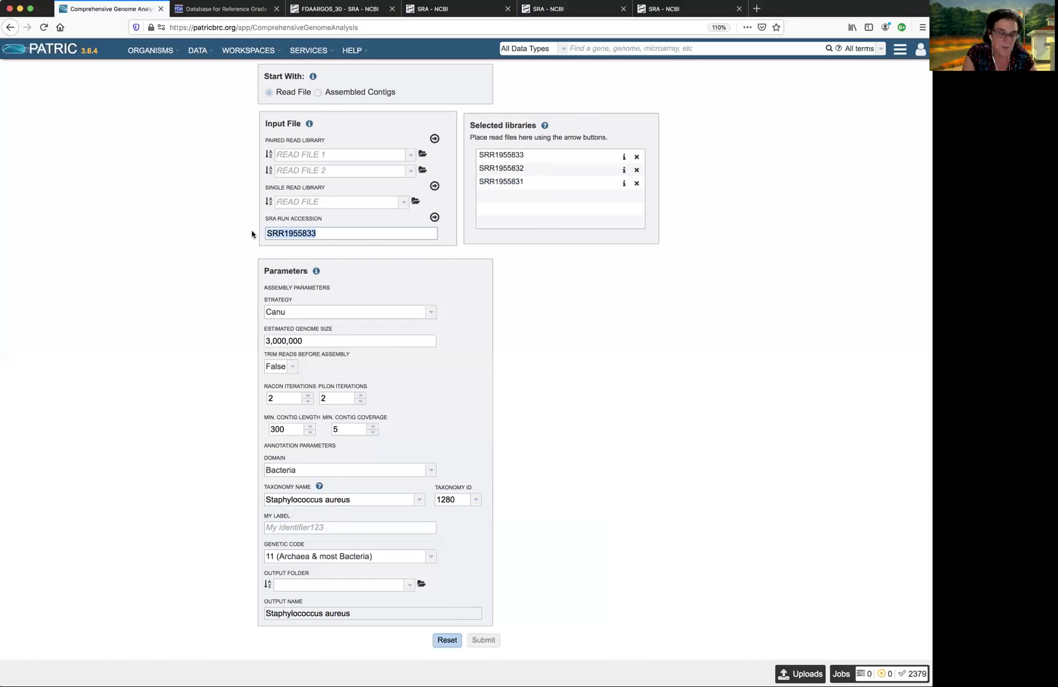
left_click(286, 524)
key("super+v")
type("-")
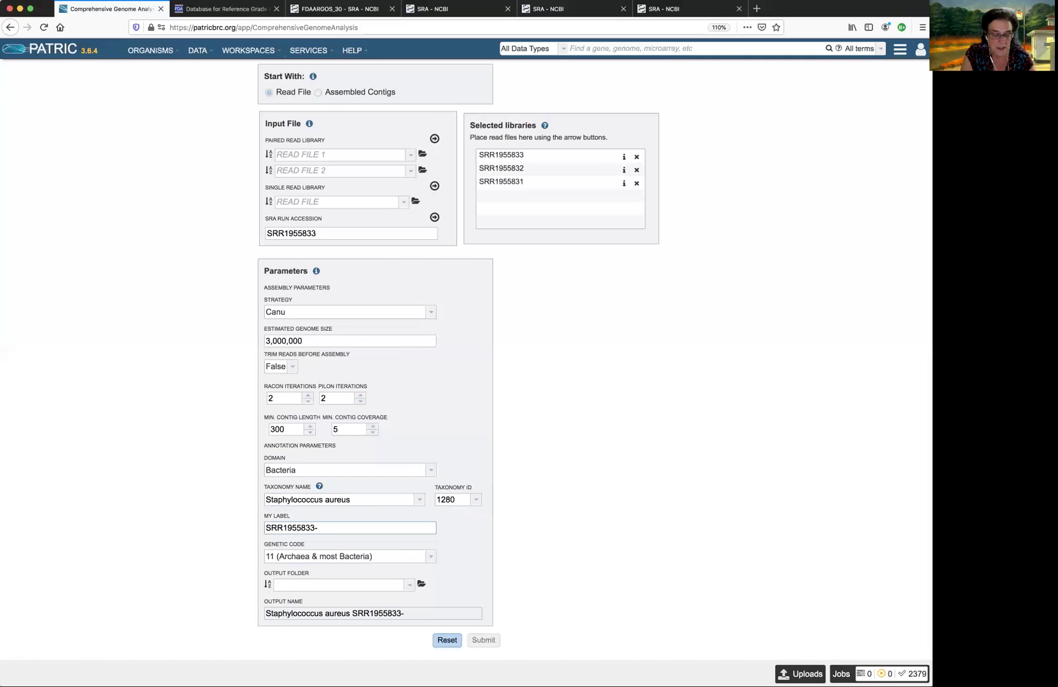
type("Canu")
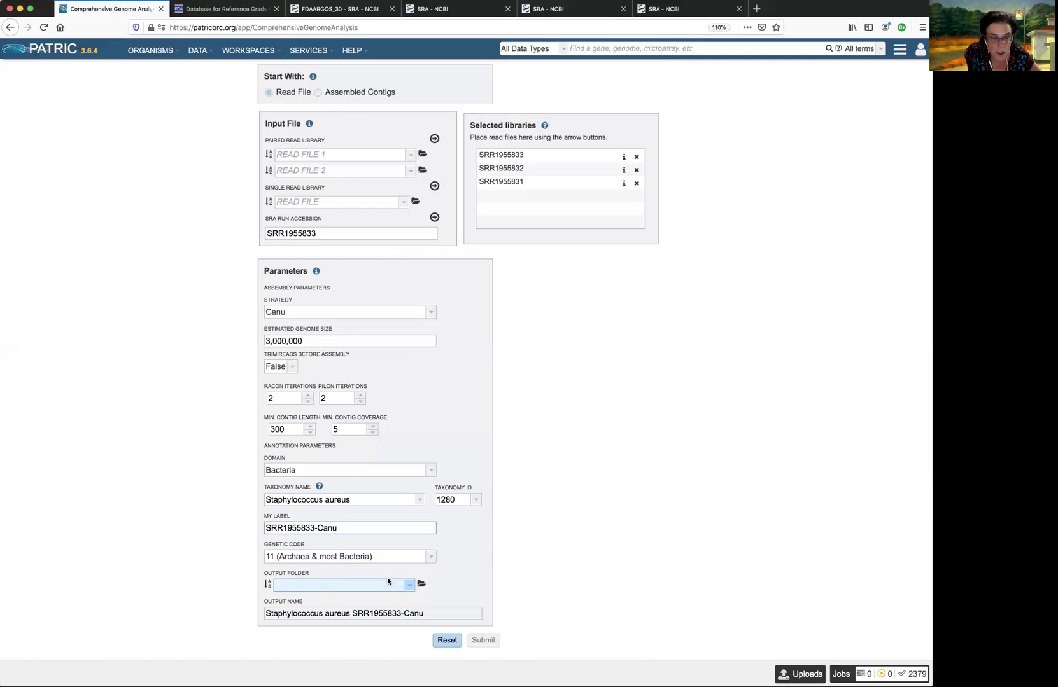
In the workspace folder chooser, pick the Comprehensive Genome Analysis folder as output and confirm
left_click(421, 585)
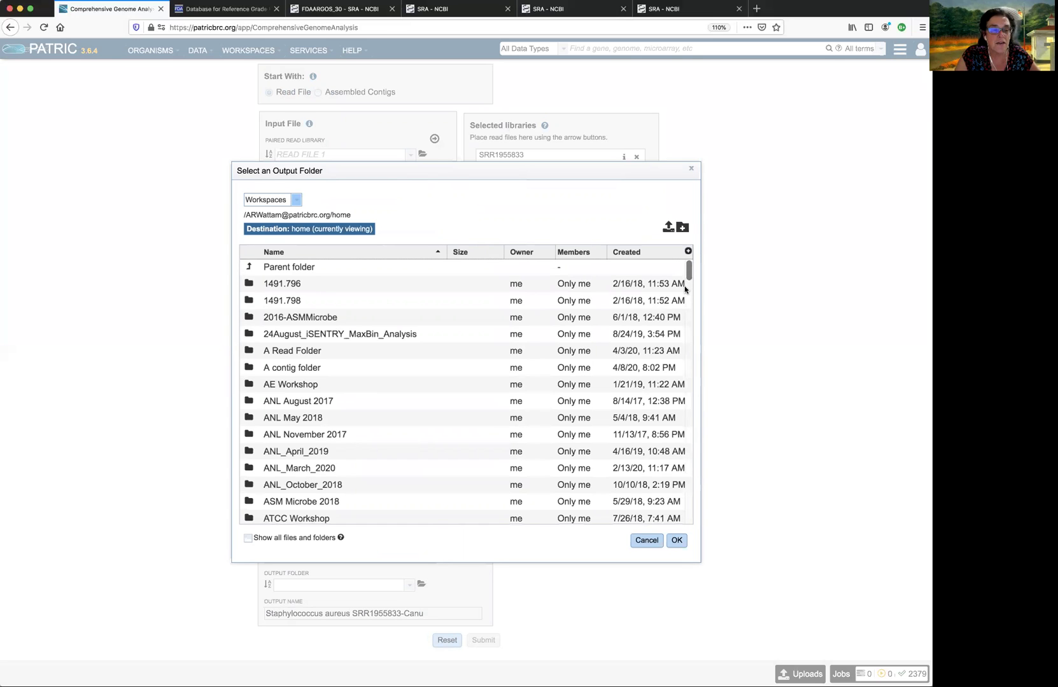
left_click_drag(687, 278, 678, 329)
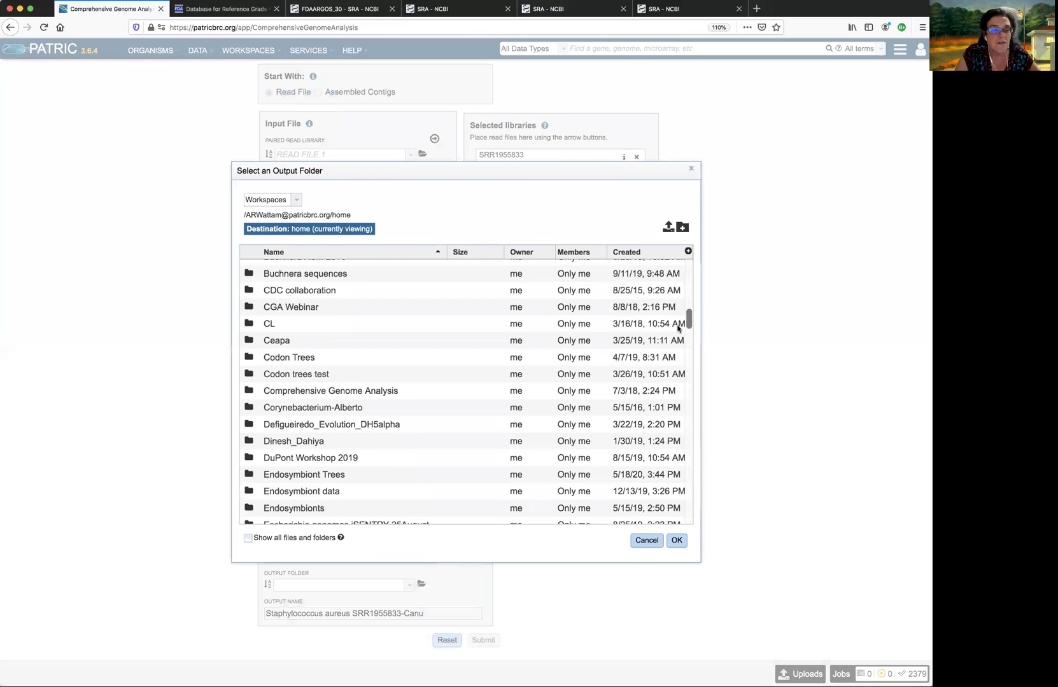
left_click(250, 389)
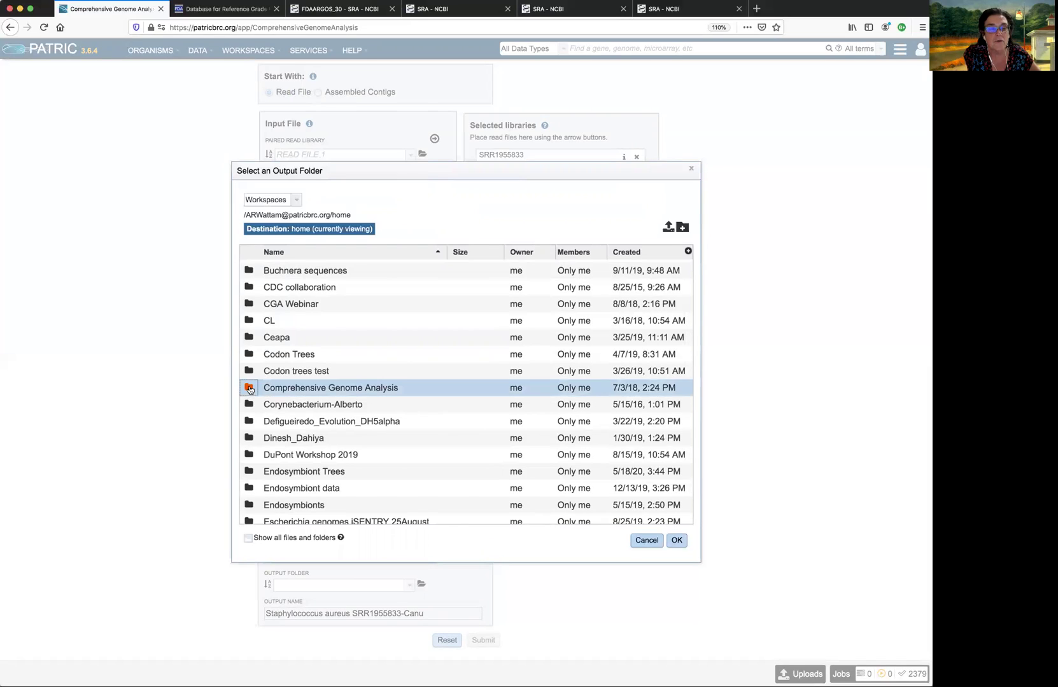
double_click(250, 390)
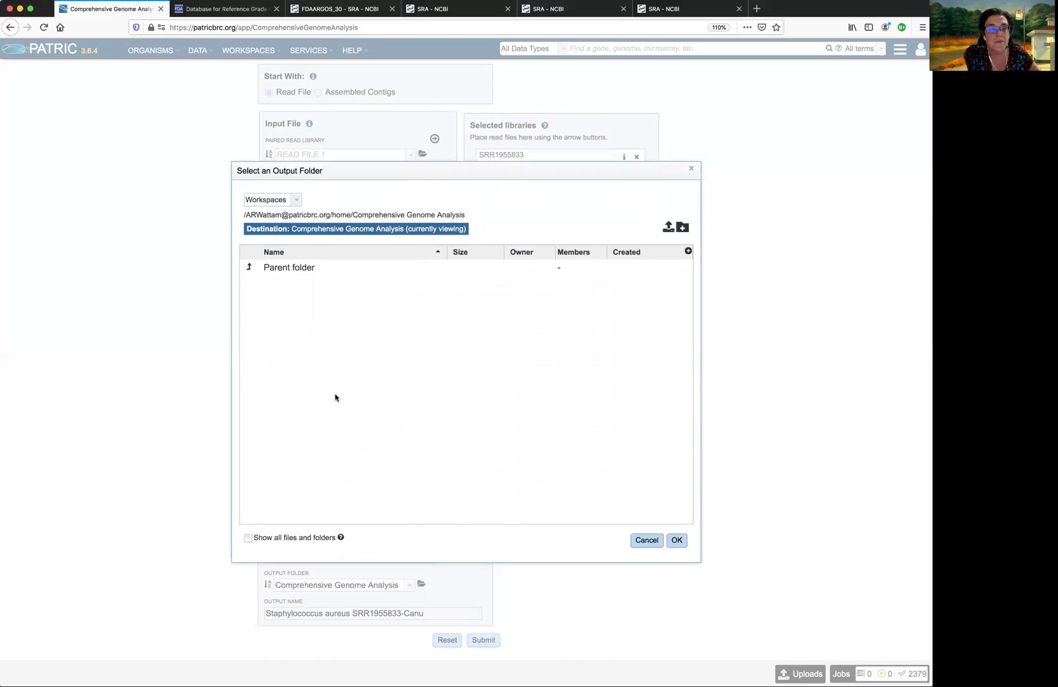
left_click(676, 540)
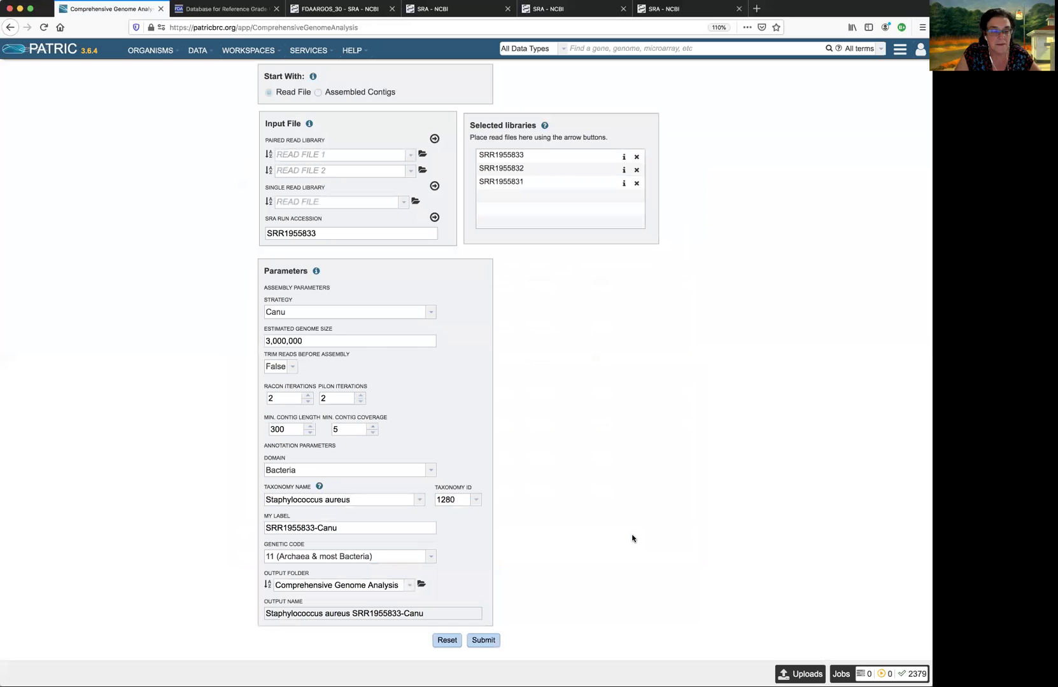
Submit the Canu assembly job for the three Staphylococcus aureus runs and confirm it is queued
left_click(483, 641)
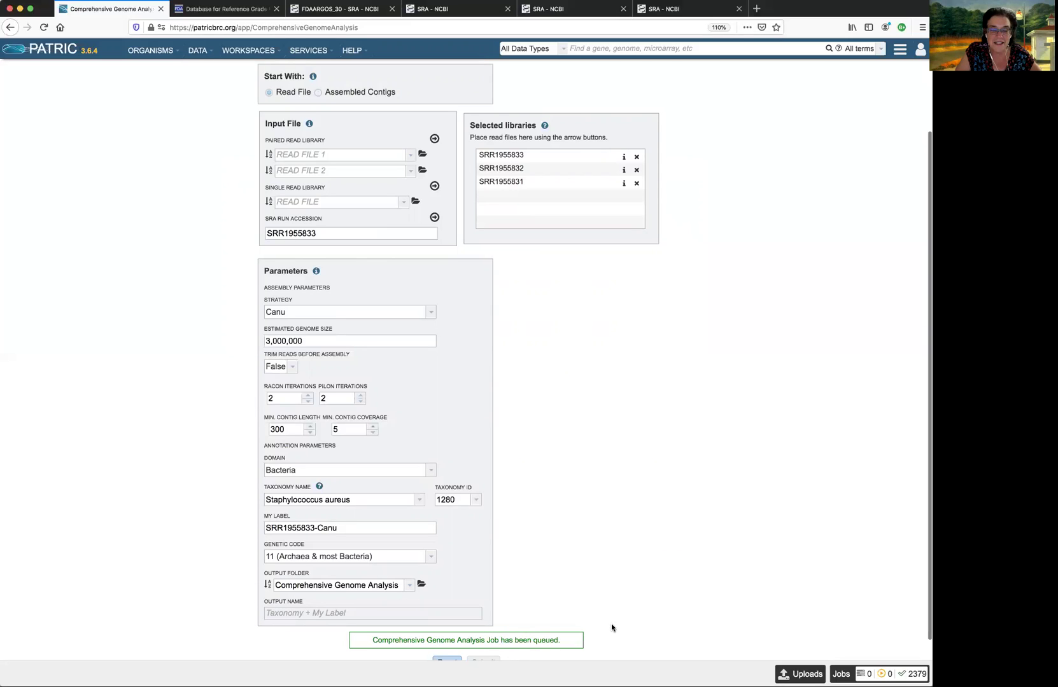
scroll(611, 627, "down", 1)
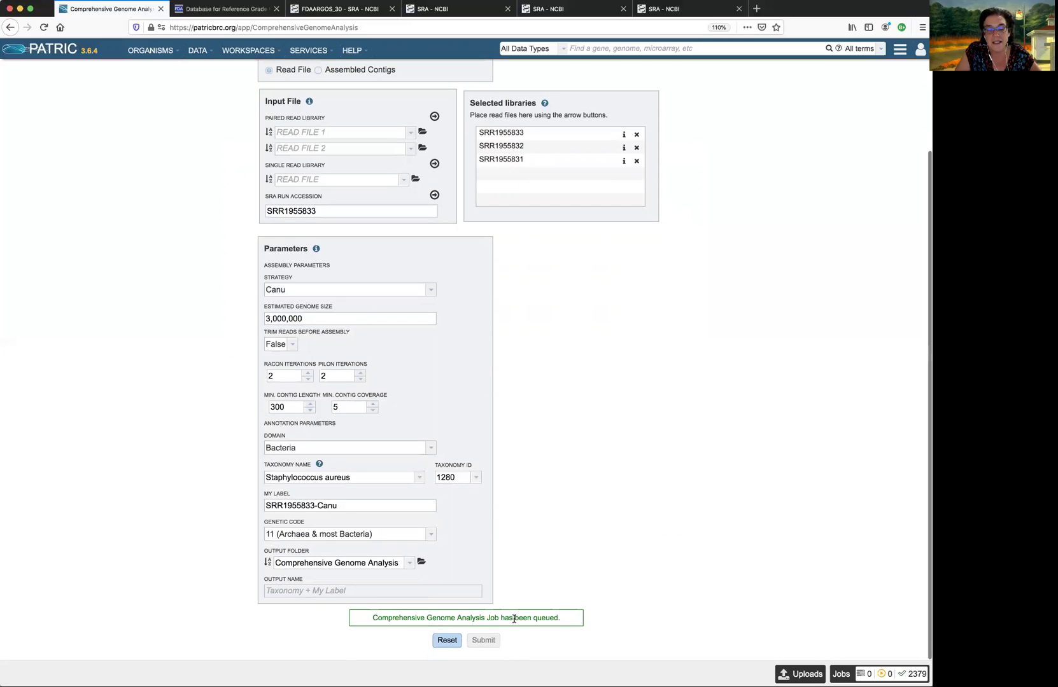